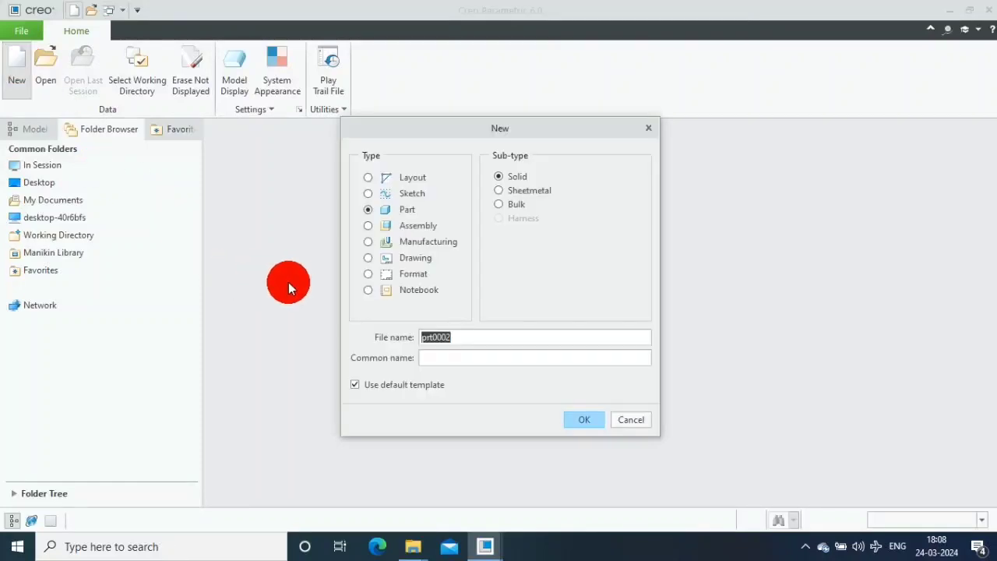
Create a new Part with the Sheetmetal sub-type from the default template
click(531, 189)
click(585, 419)
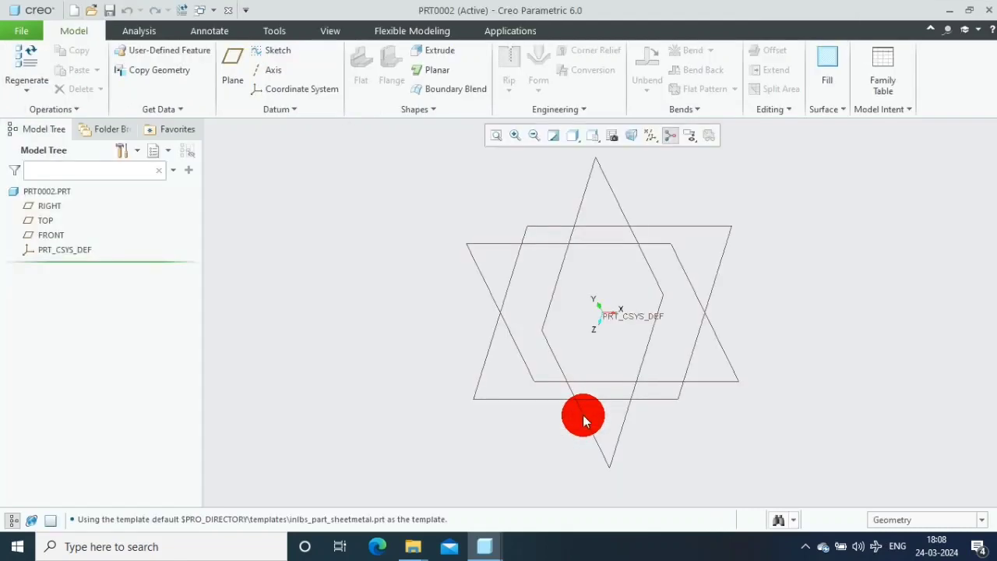
Start a sketch on the TOP plane and draw a centre rectangle on the origin
click(665, 230)
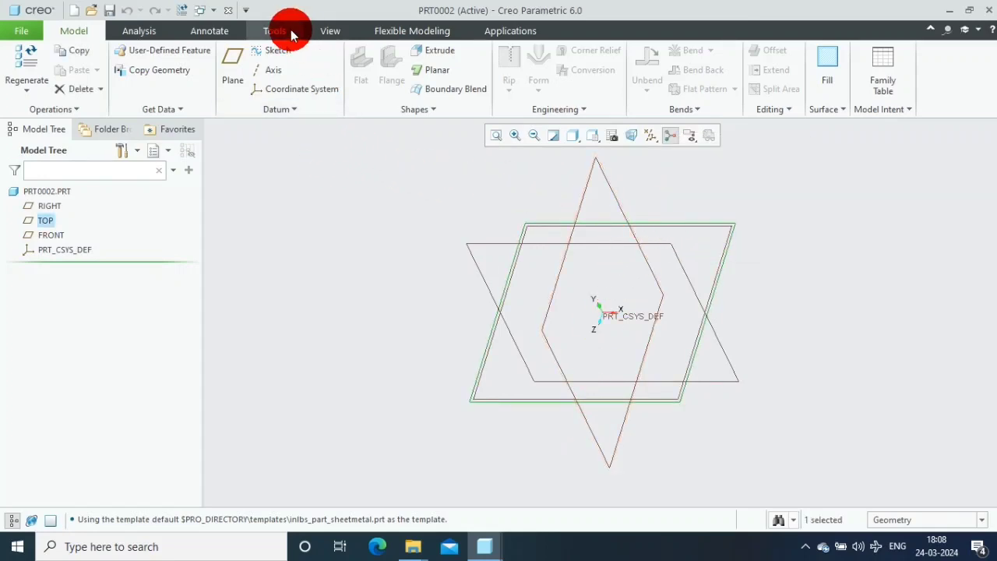
click(276, 48)
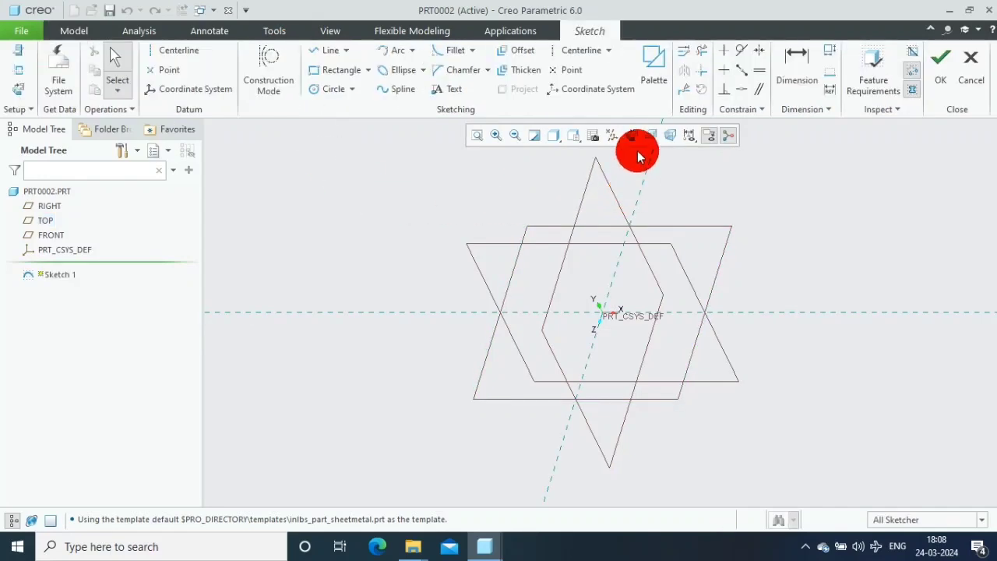
click(633, 138)
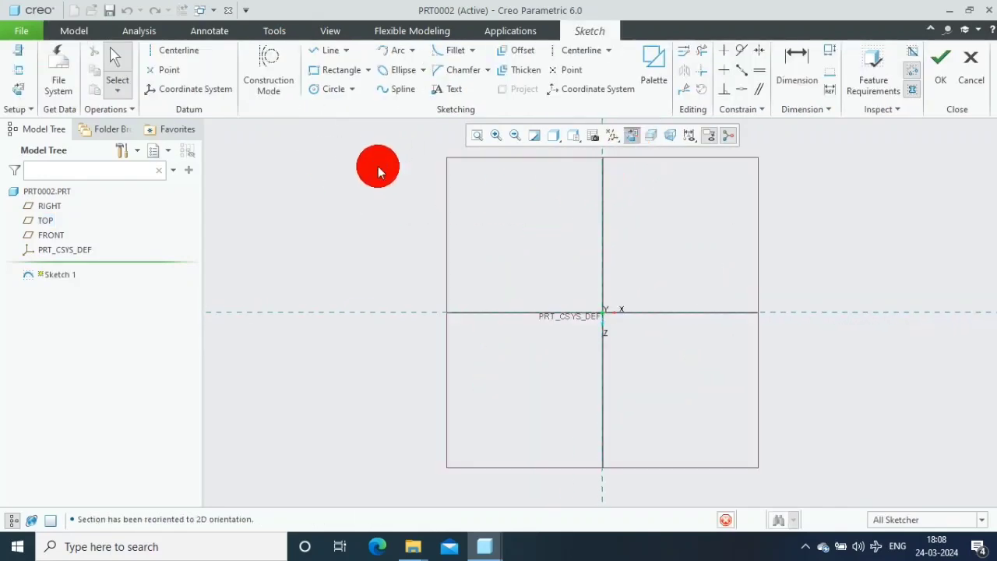
click(371, 71)
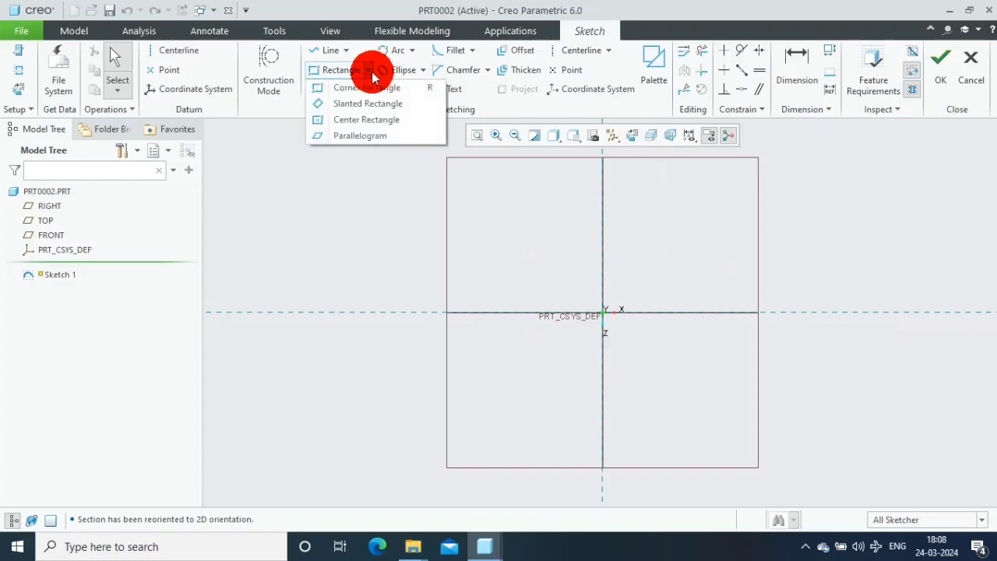
click(350, 121)
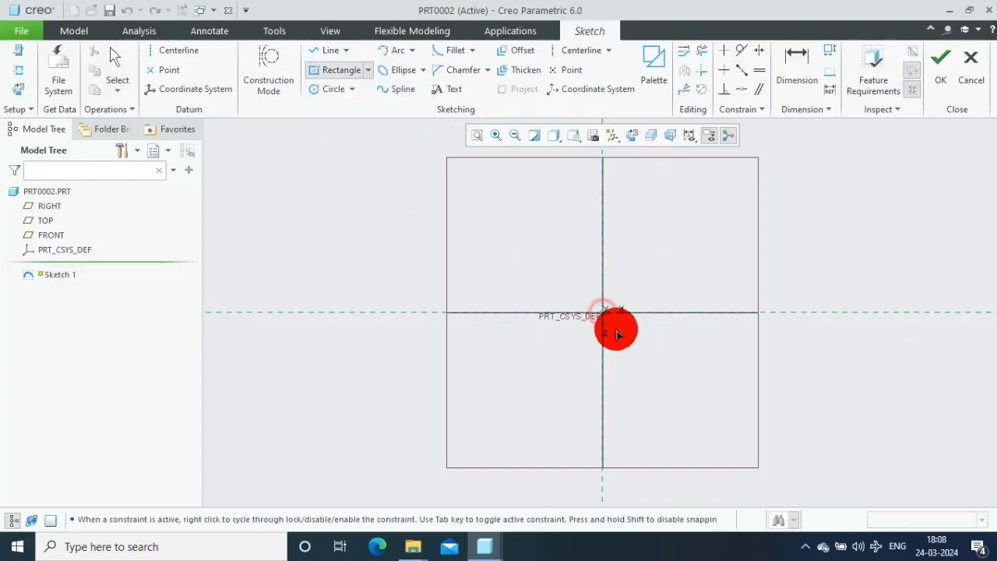
click(722, 367)
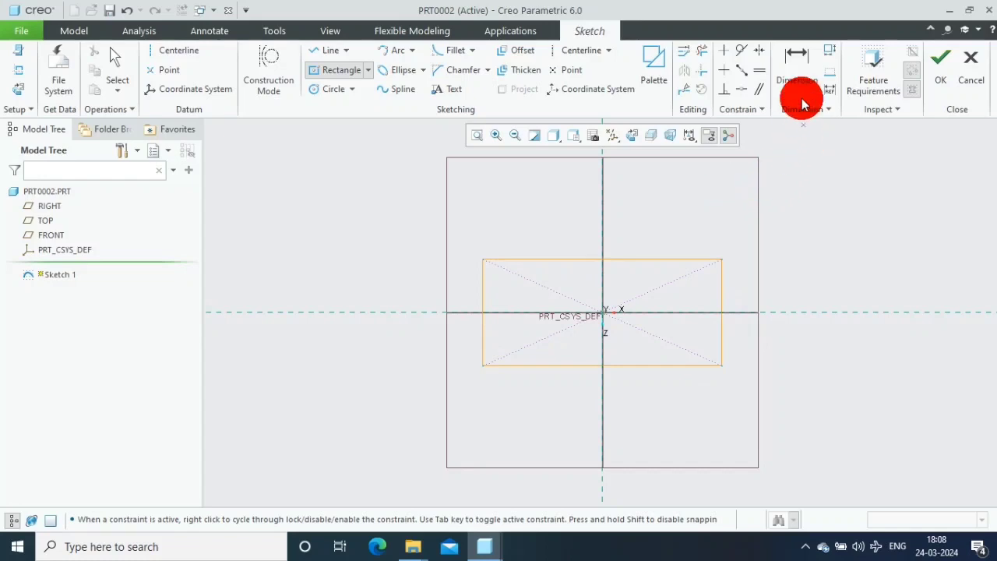
Dimension the rectangle 400 wide by 200 tall and finish the sketch
click(796, 64)
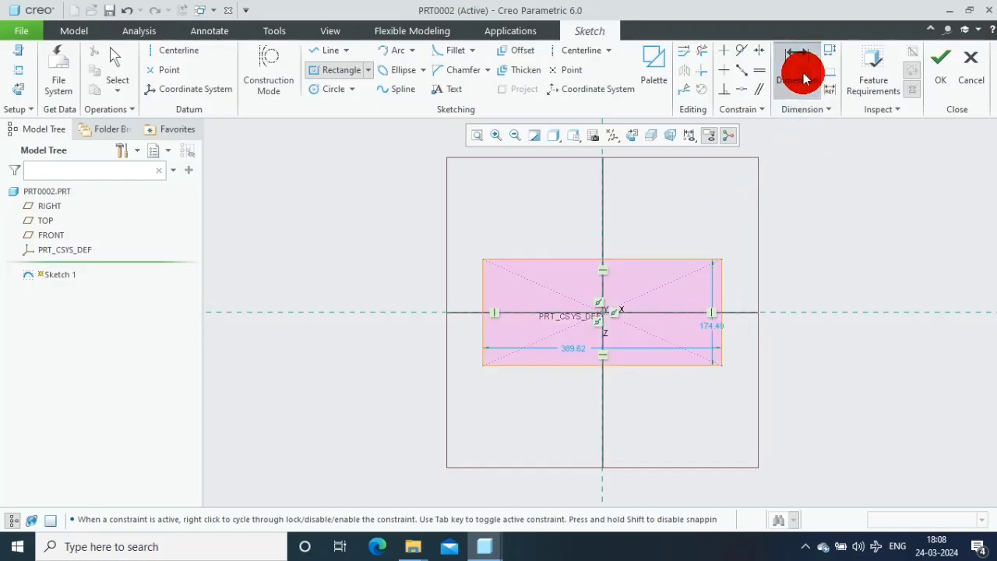
double_click(569, 348)
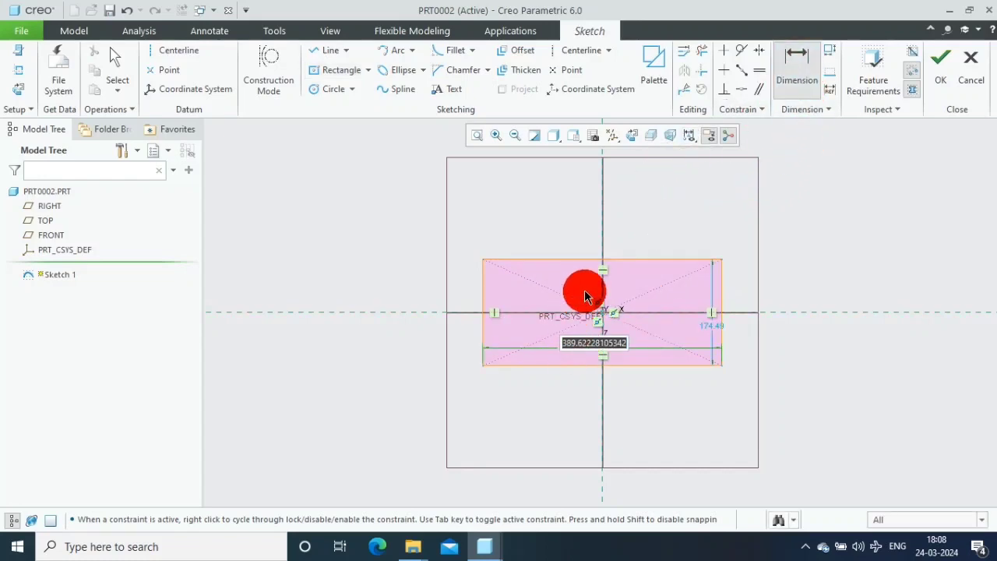
text(40)
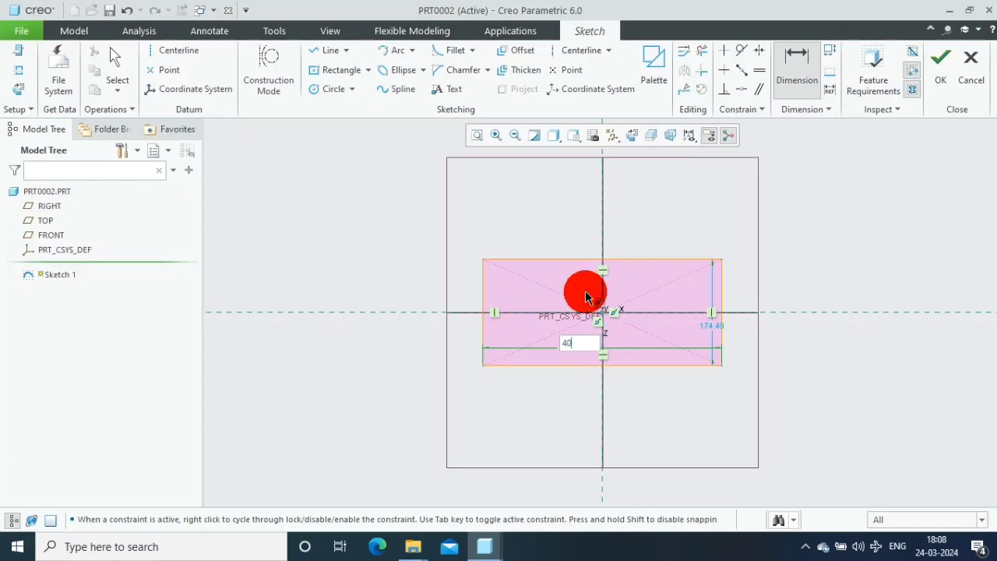
text(0)
key(Return)
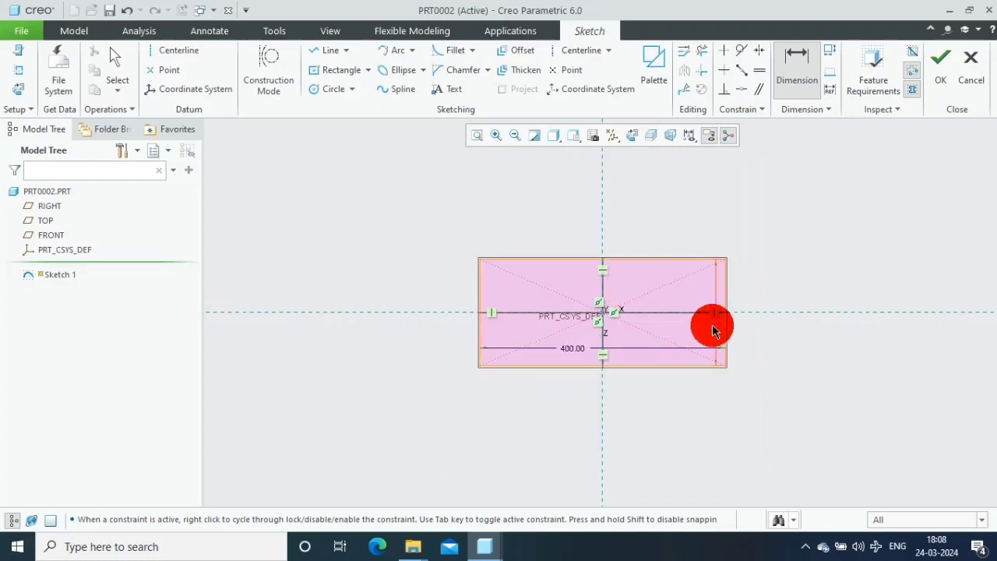
double_click(714, 330)
text(200)
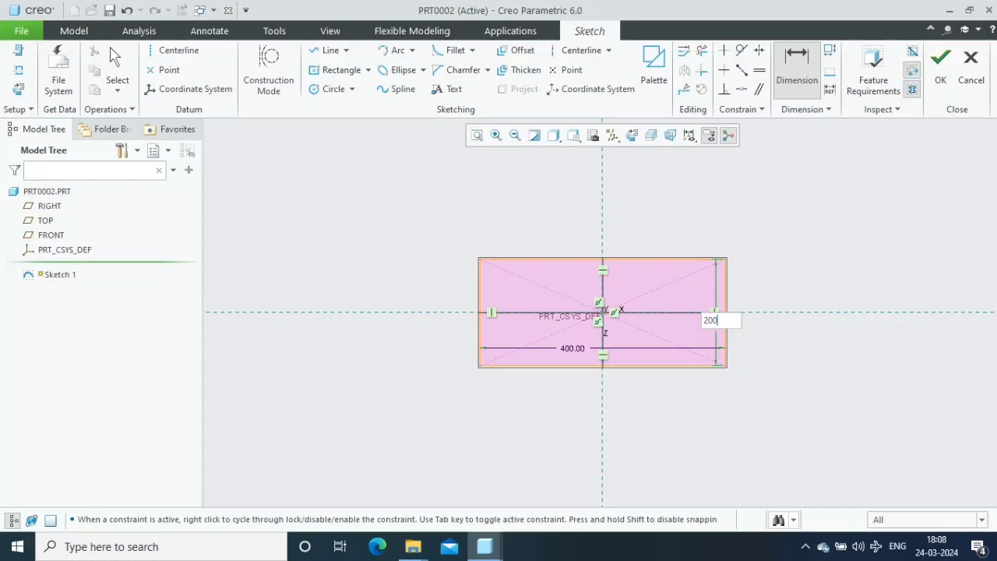
key(Return)
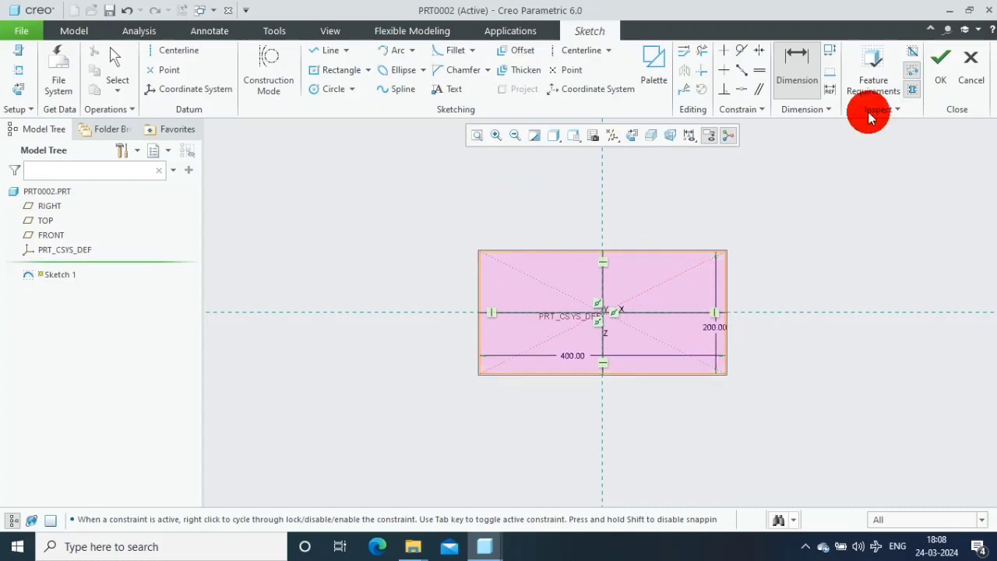
click(941, 69)
Create a Planar first wall from the sketch with thickness 3
click(436, 69)
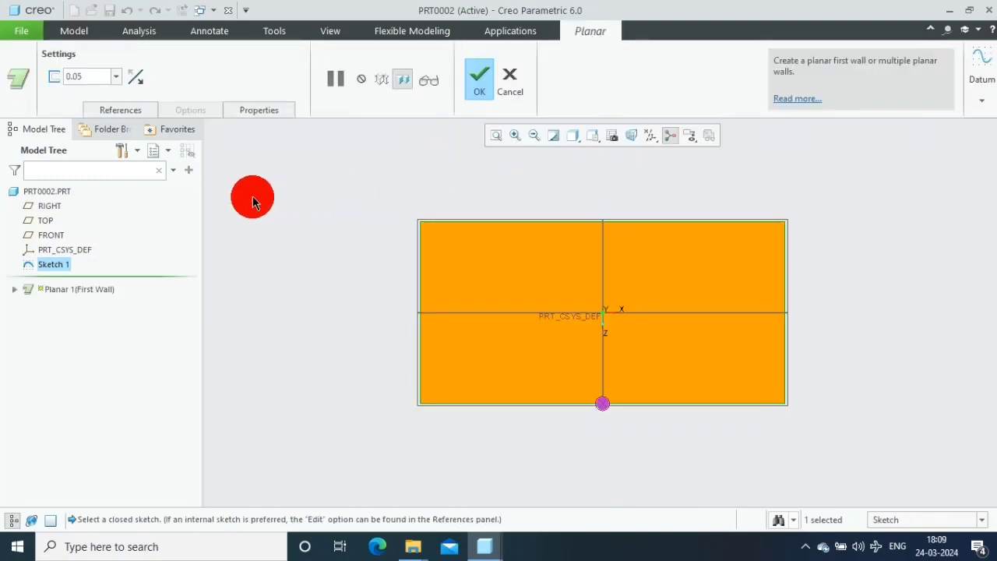
double_click(92, 75)
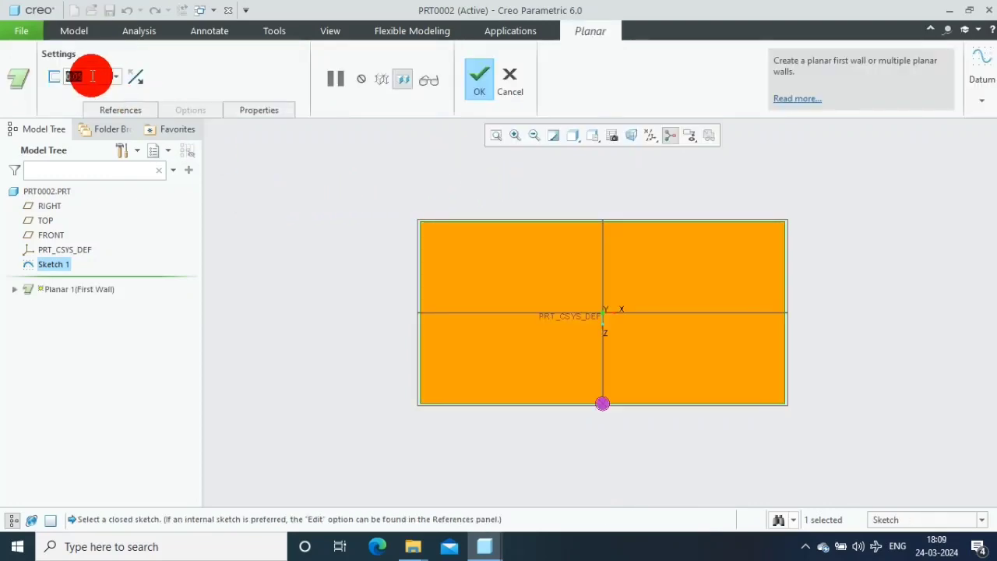
text(3)
key(Return)
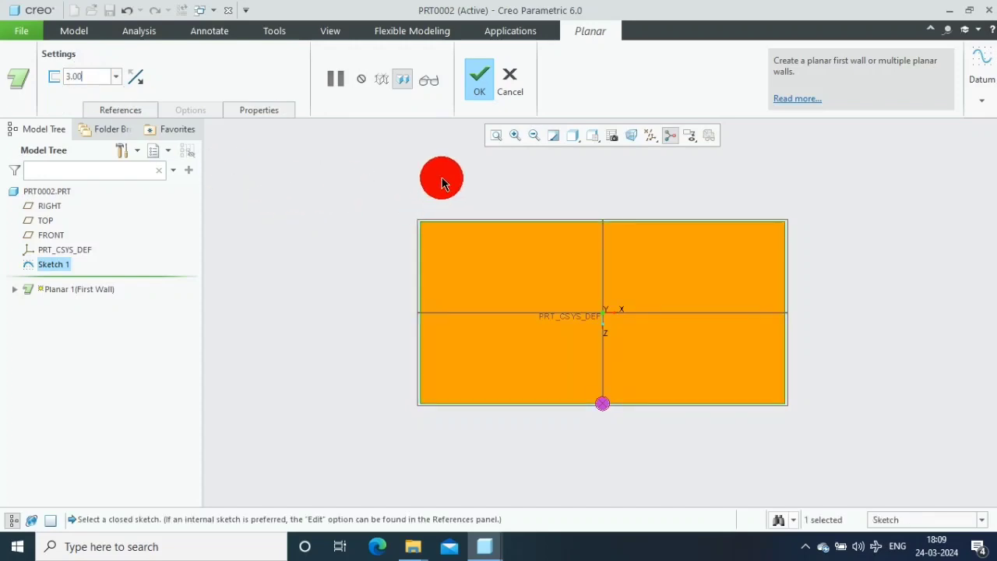
click(478, 78)
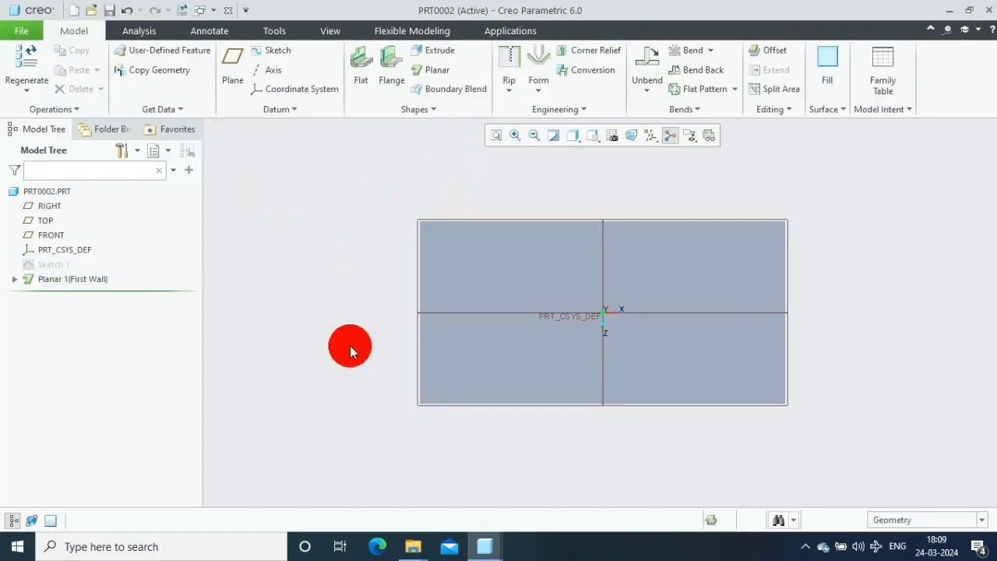
Tilt the plate into a 3D view and display it as Shading With Edges
mouse_move(349, 345)
middle_down()
mouse_move(331, 280)
mouse_move(573, 237)
middle_up()
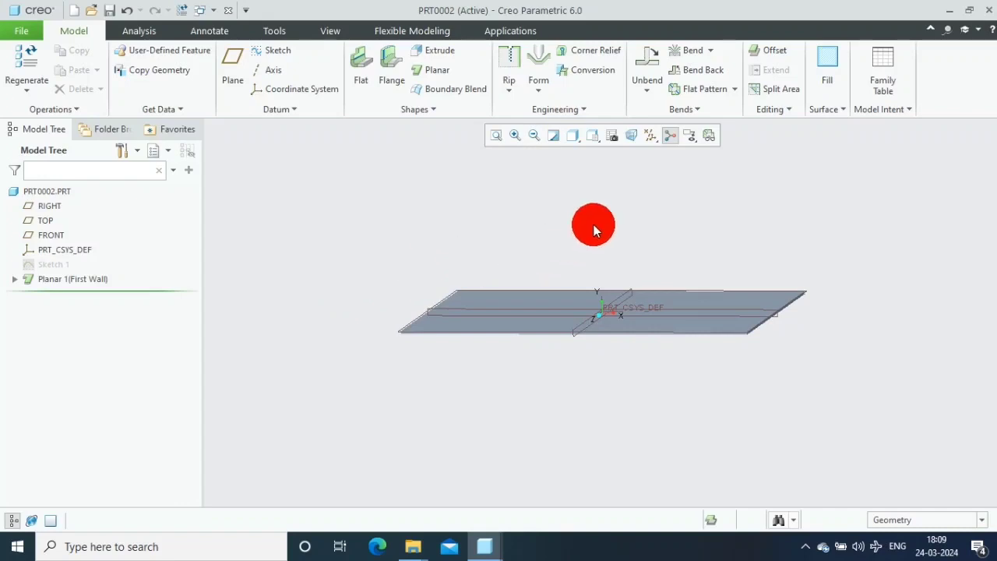
click(573, 135)
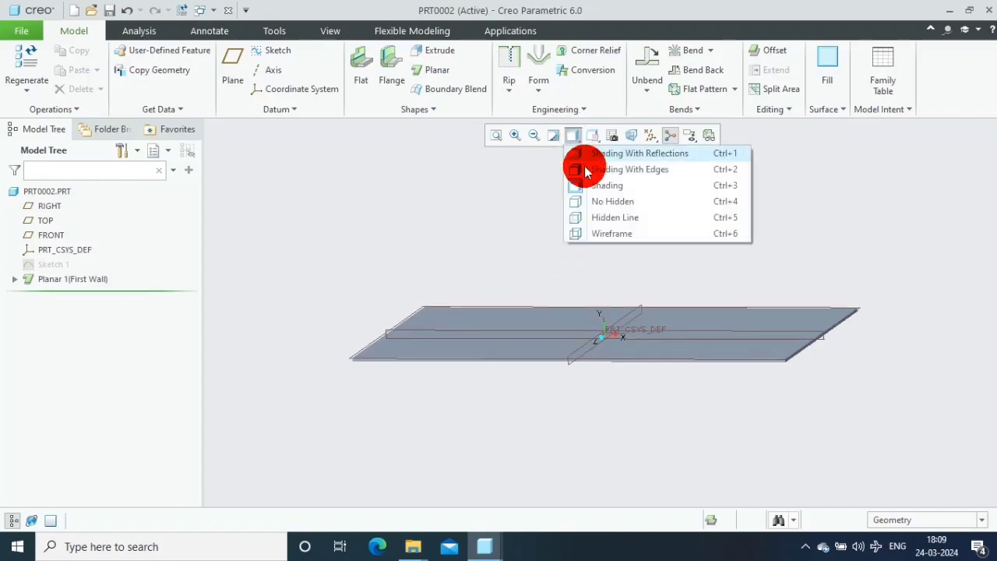
click(585, 168)
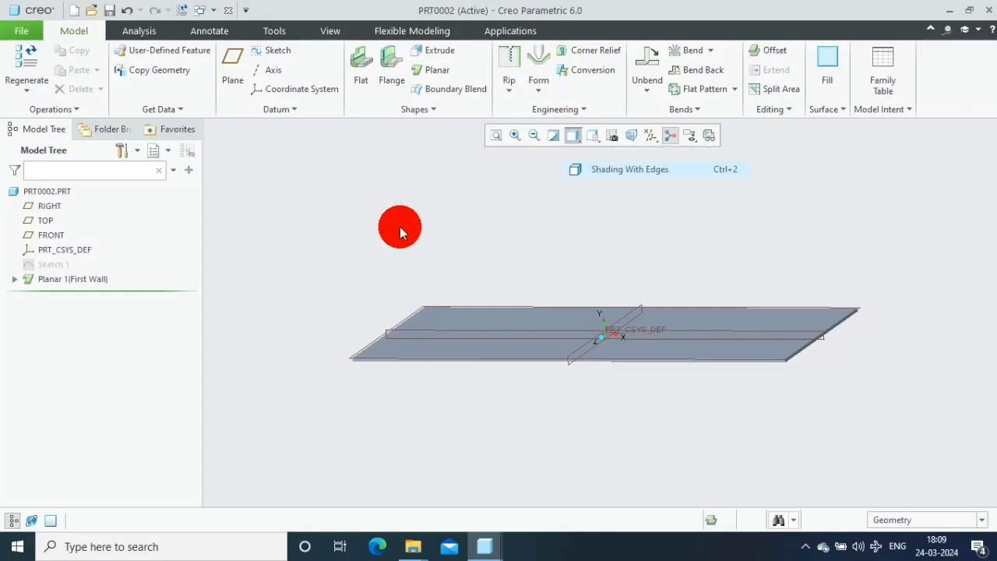
scroll(392, 224, up, 2)
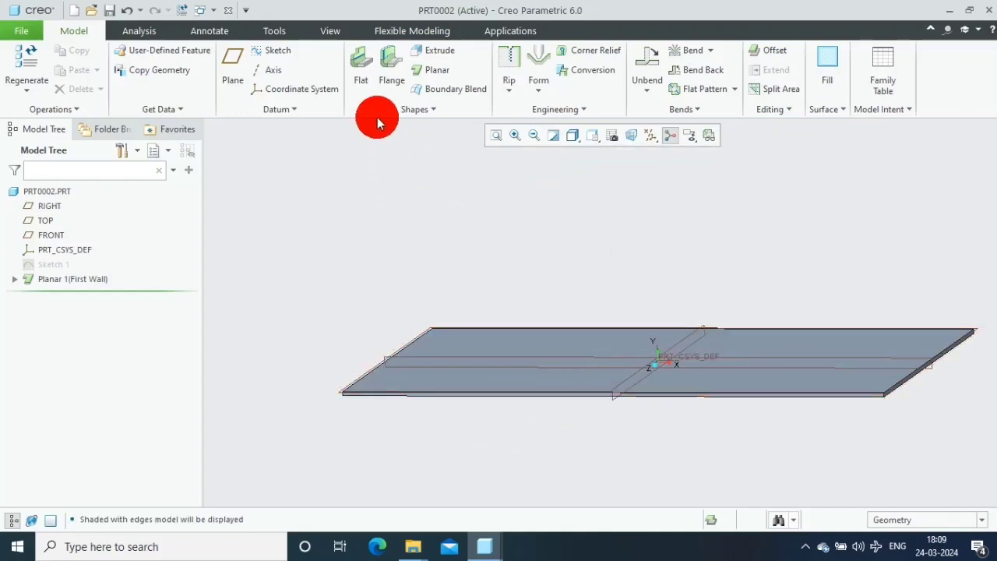
Add a Flat wall on the plate's front edge, 200 high at 90°
click(358, 62)
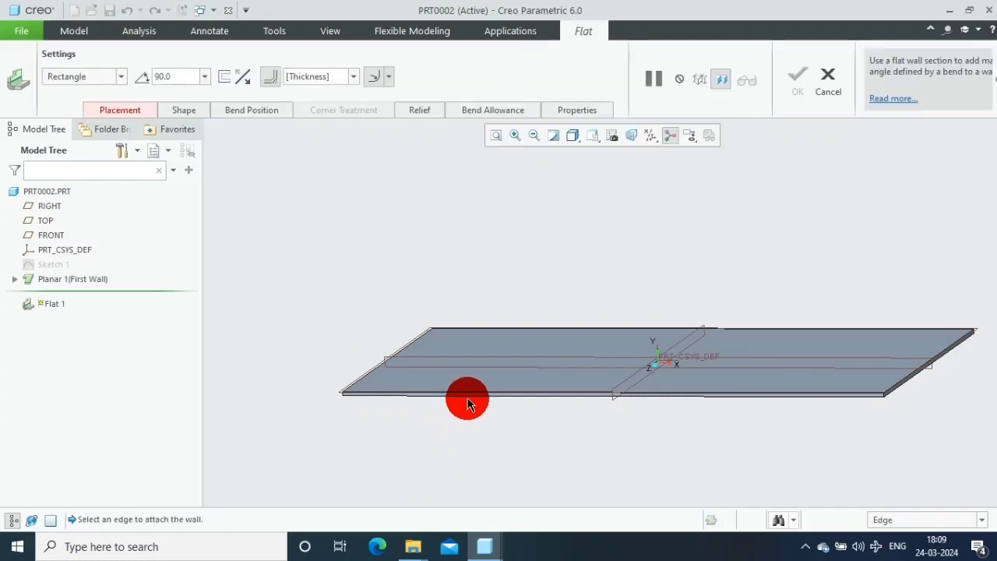
click(468, 395)
scroll(451, 429, up, 2)
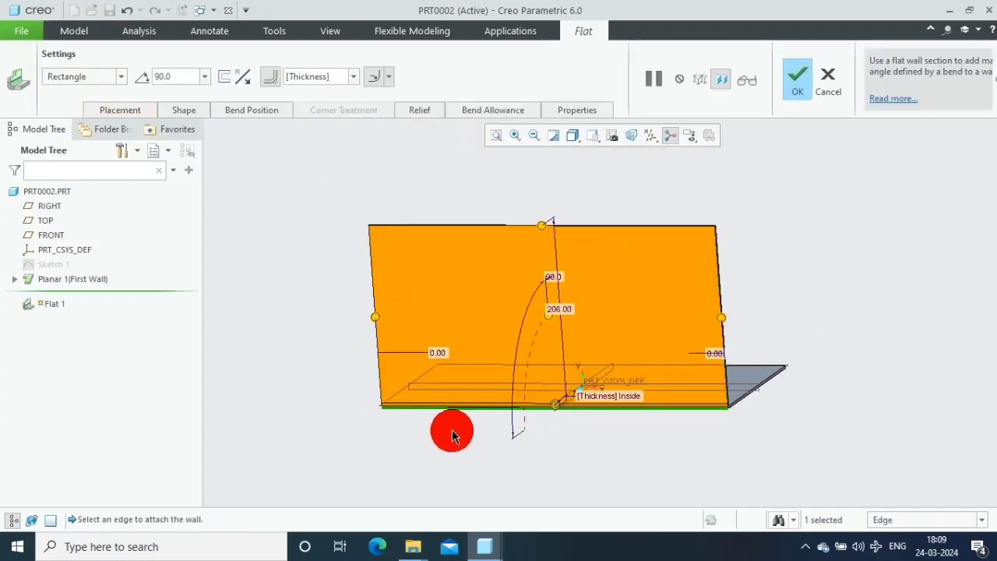
double_click(564, 309)
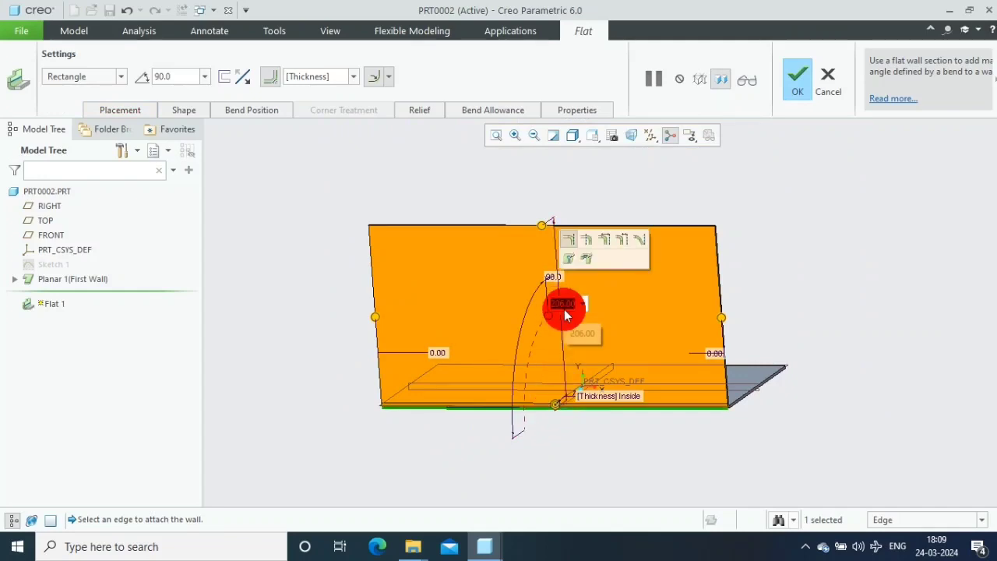
text(200)
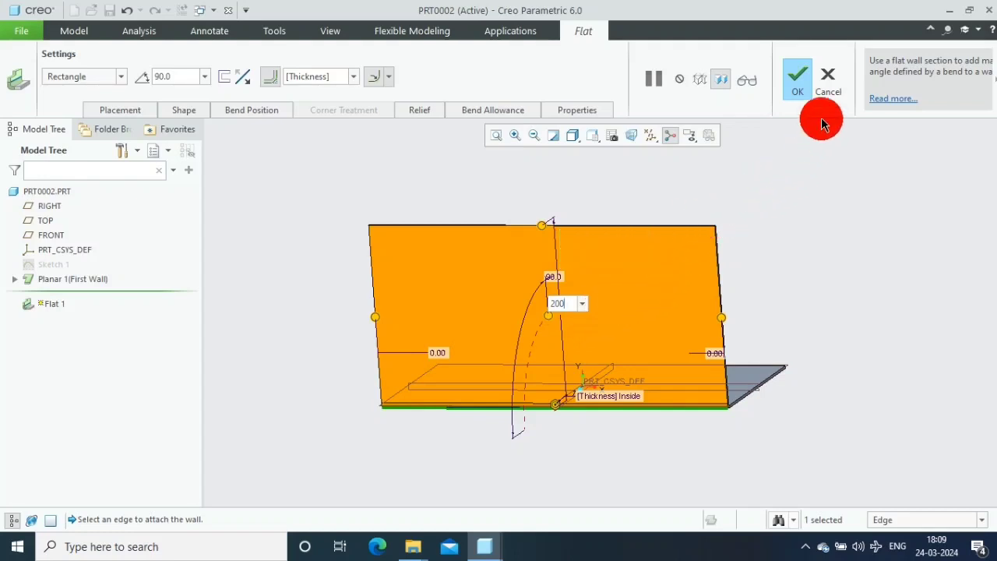
click(814, 98)
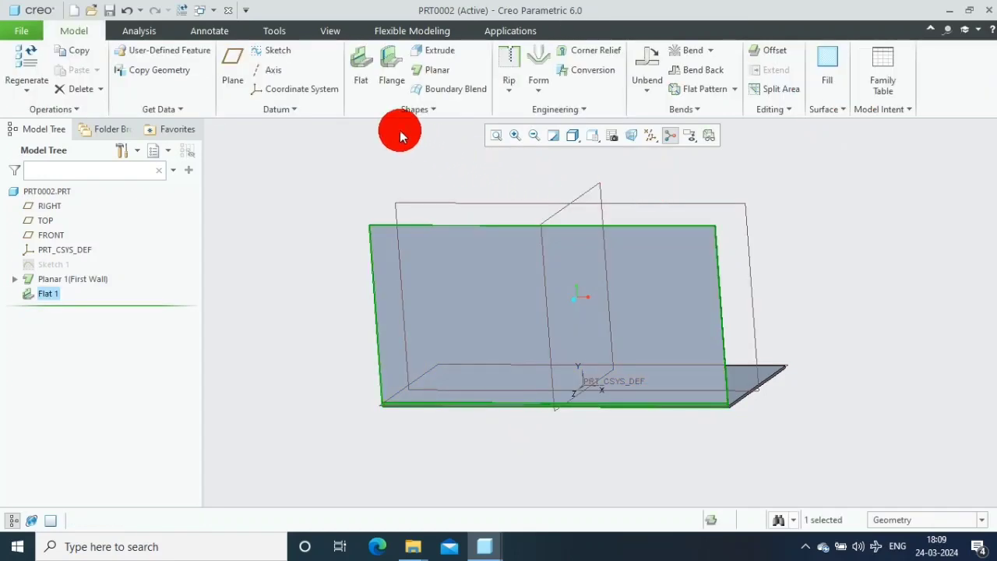
click(361, 66)
Attach a second 200-high Flat wall at 90° to the plate's right edge
scroll(772, 397, up, 2)
scroll(769, 393, up, 3)
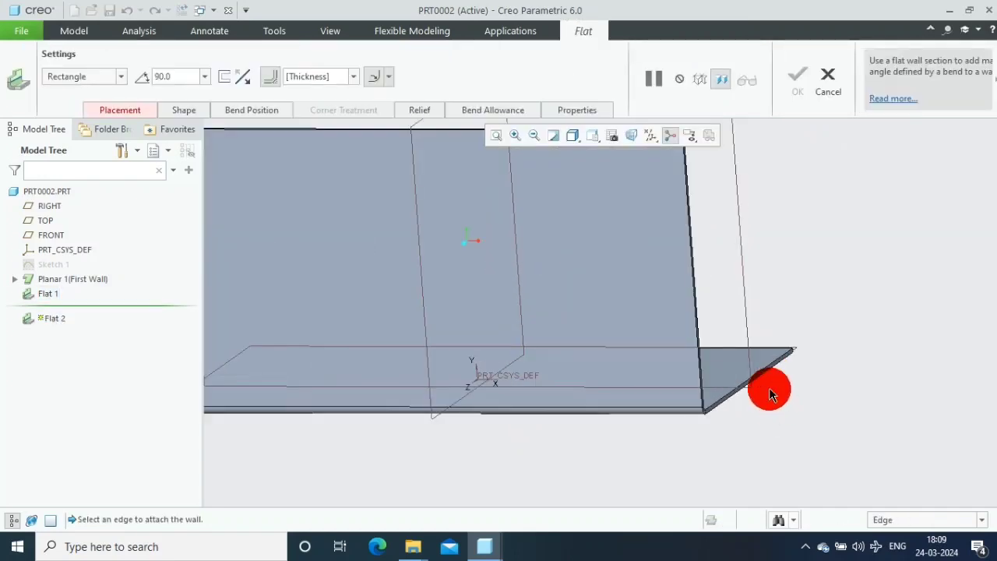
click(769, 390)
scroll(769, 389, up, 1)
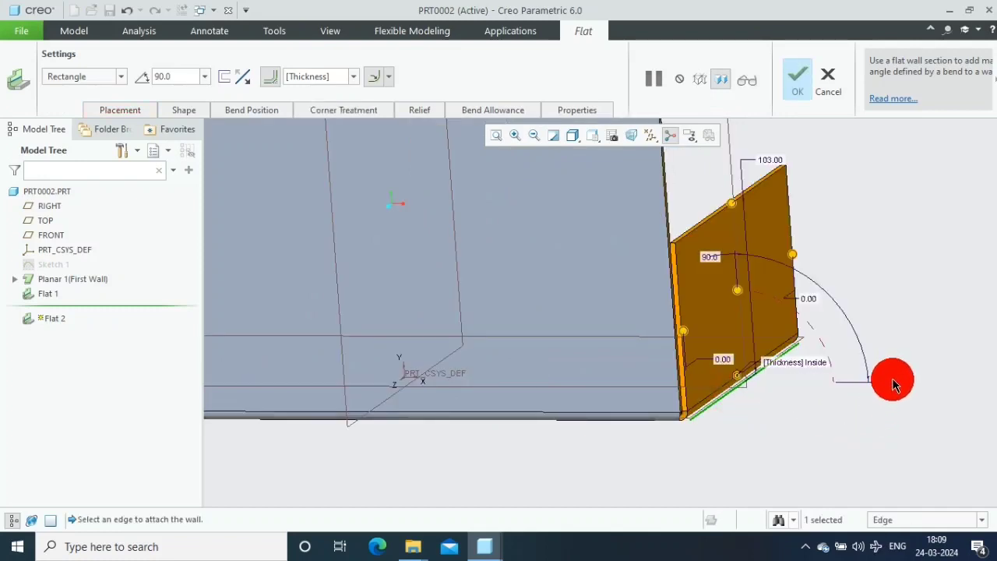
scroll(869, 311, down, 2)
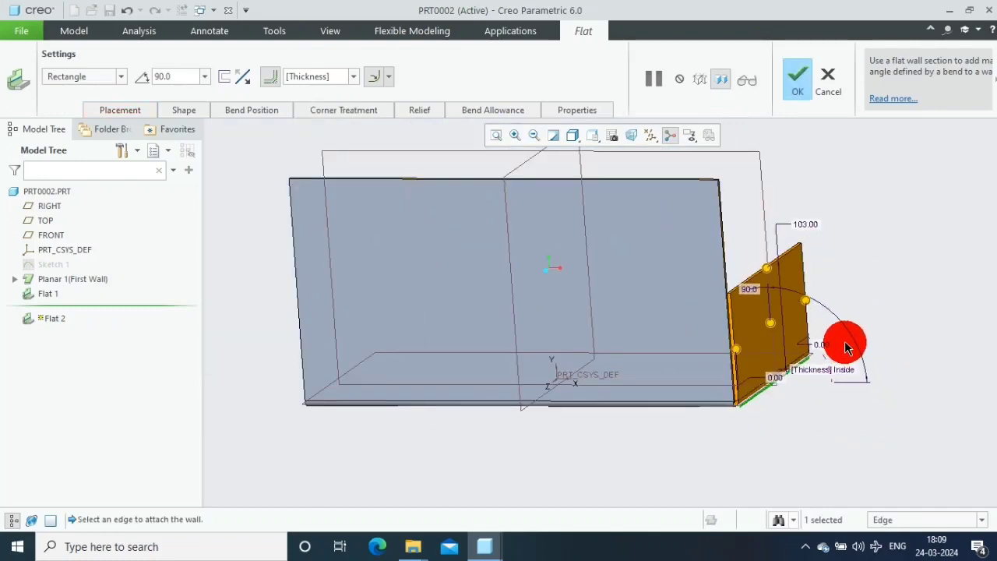
double_click(809, 226)
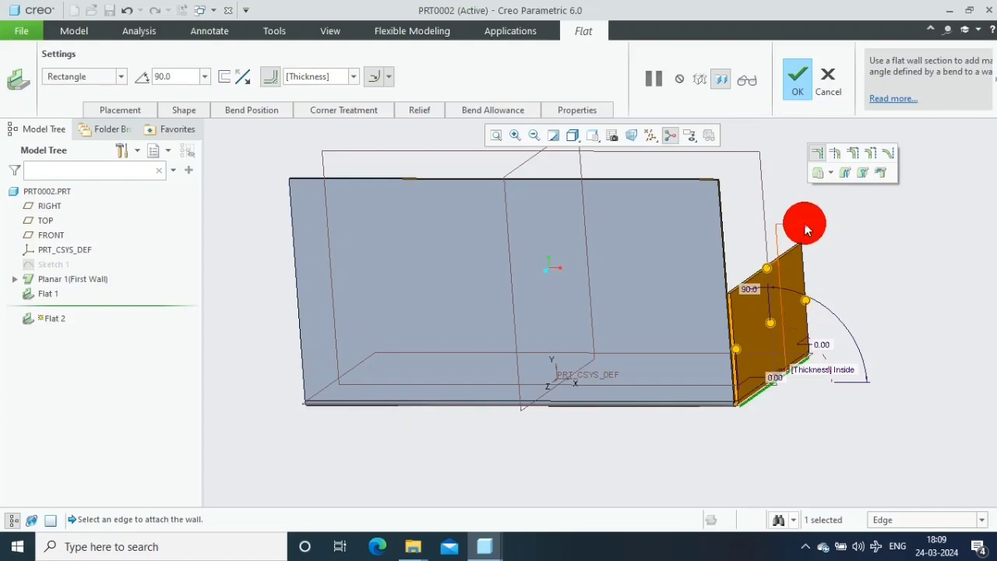
text(200)
key(Return)
click(796, 92)
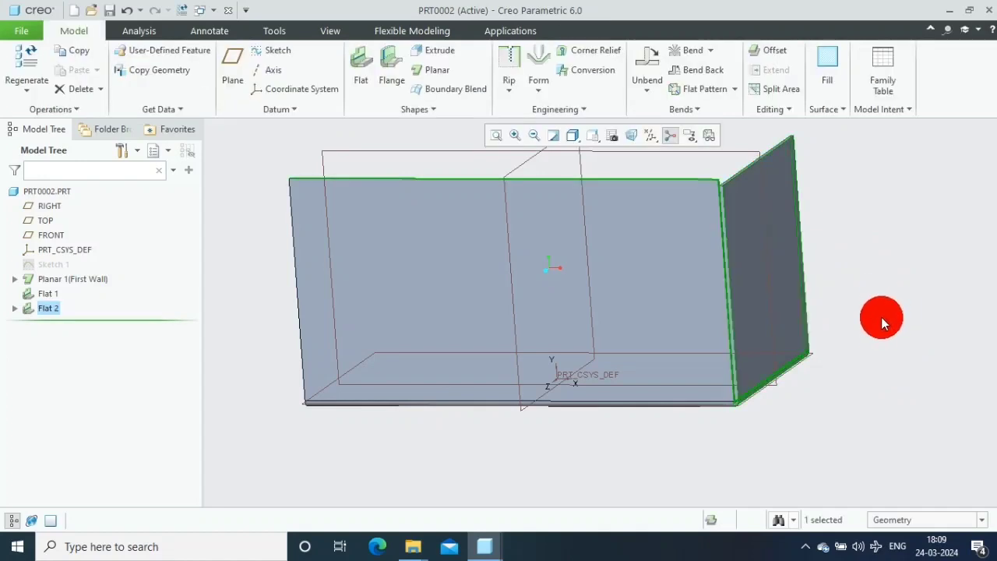
mouse_move(882, 317)
middle_down()
mouse_move(756, 324)
mouse_move(731, 346)
middle_up()
Add a third Flat wall on the bottom front edge, changing its length from 203 to 200
click(868, 317)
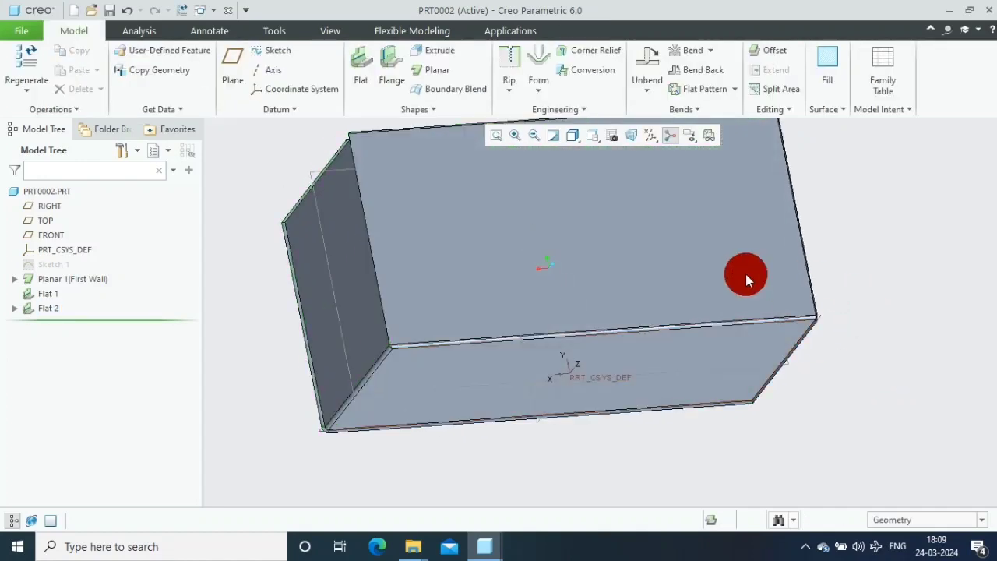
click(358, 61)
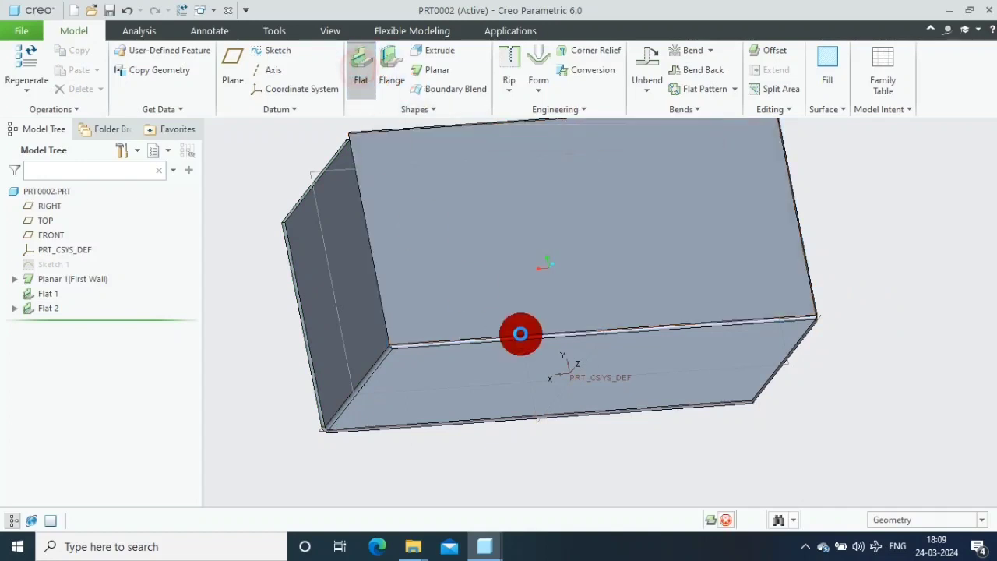
click(578, 415)
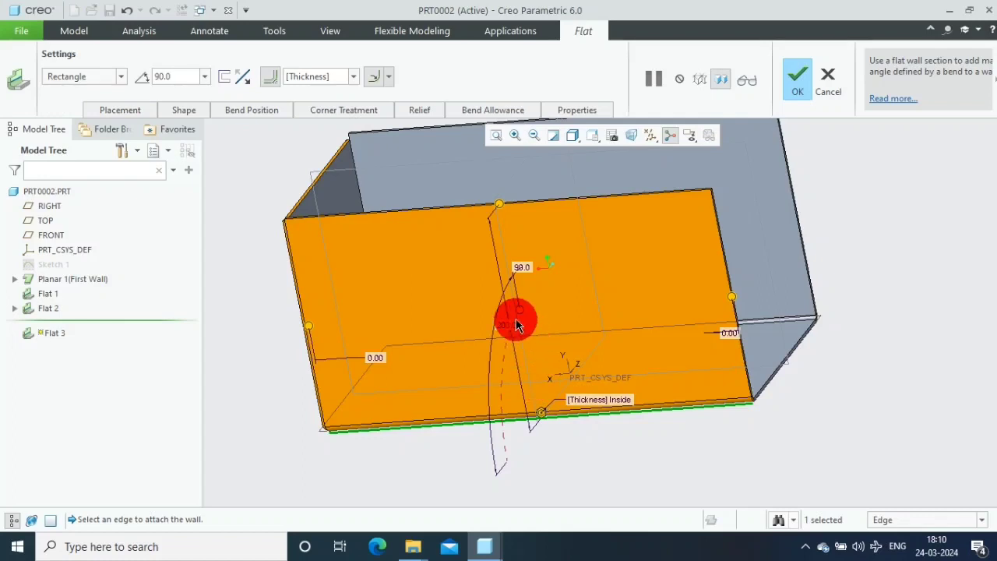
double_click(516, 319)
text(200)
click(663, 319)
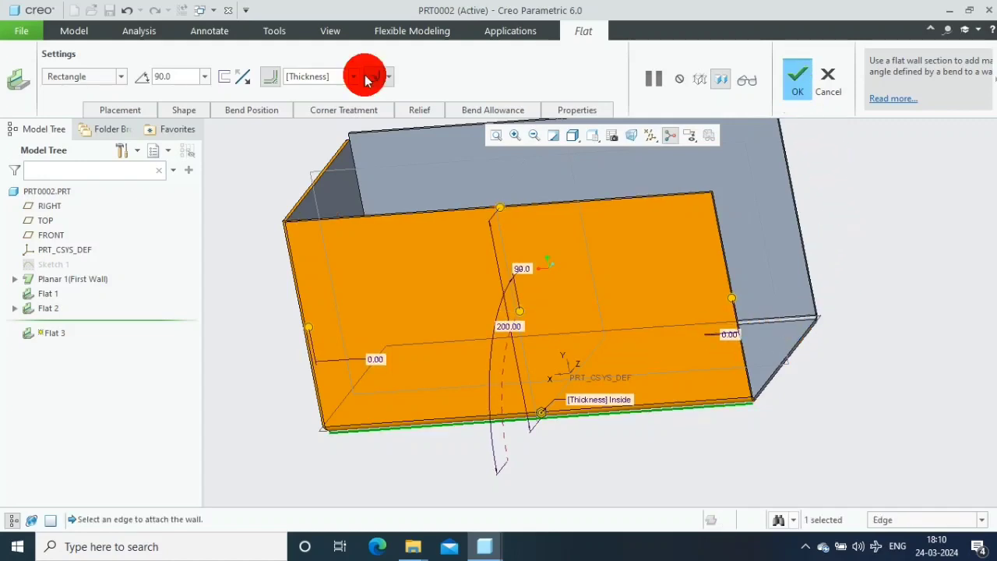
middle_click(842, 367)
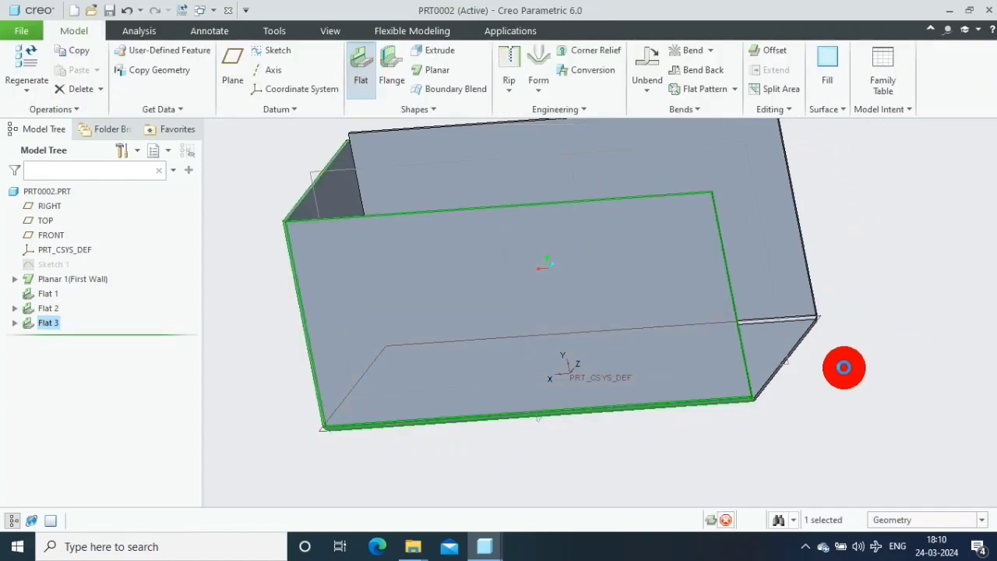
Attach a fourth Flat wall to the right end edge, lengthening it from 100 to 200
click(768, 386)
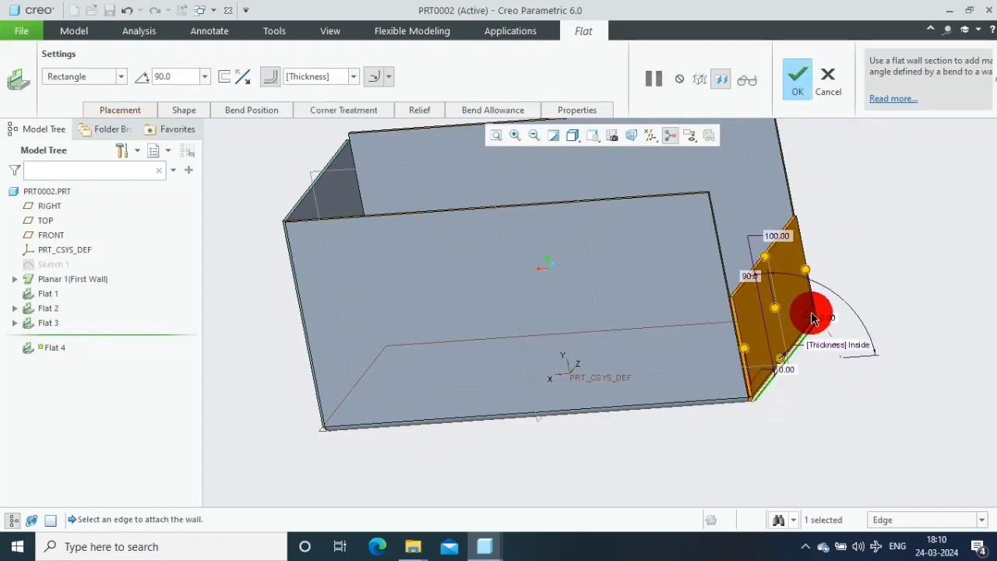
double_click(780, 232)
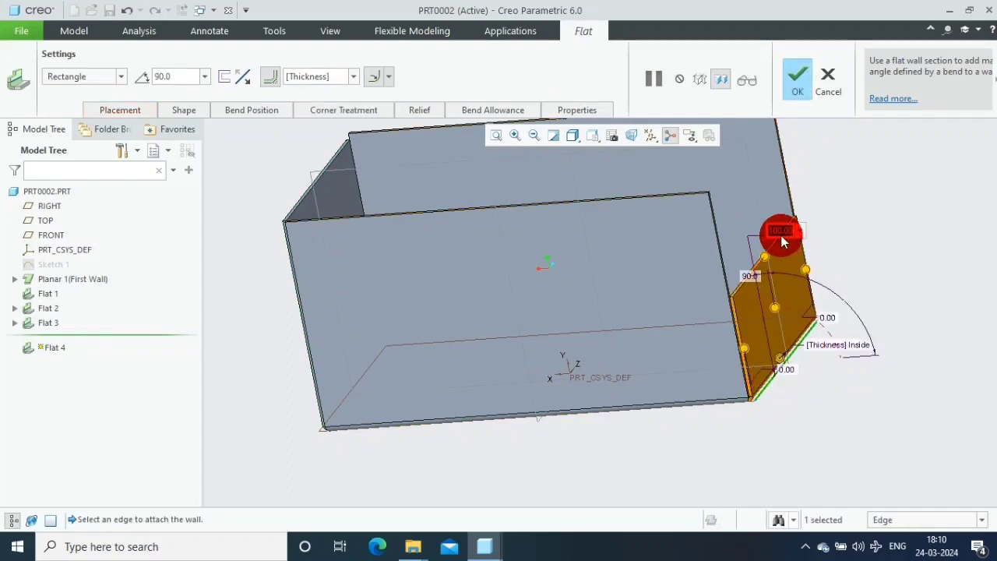
text(200)
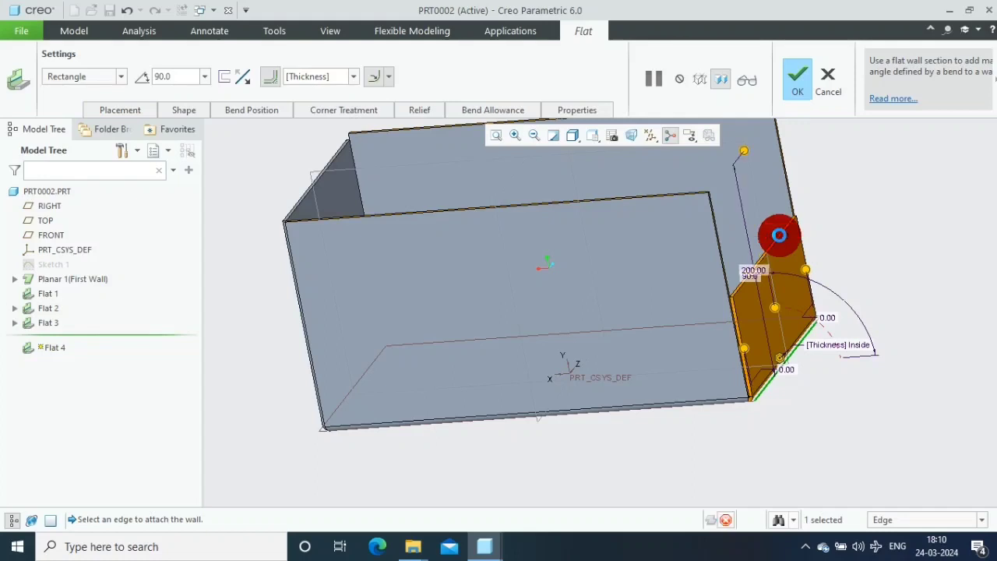
click(774, 238)
click(791, 78)
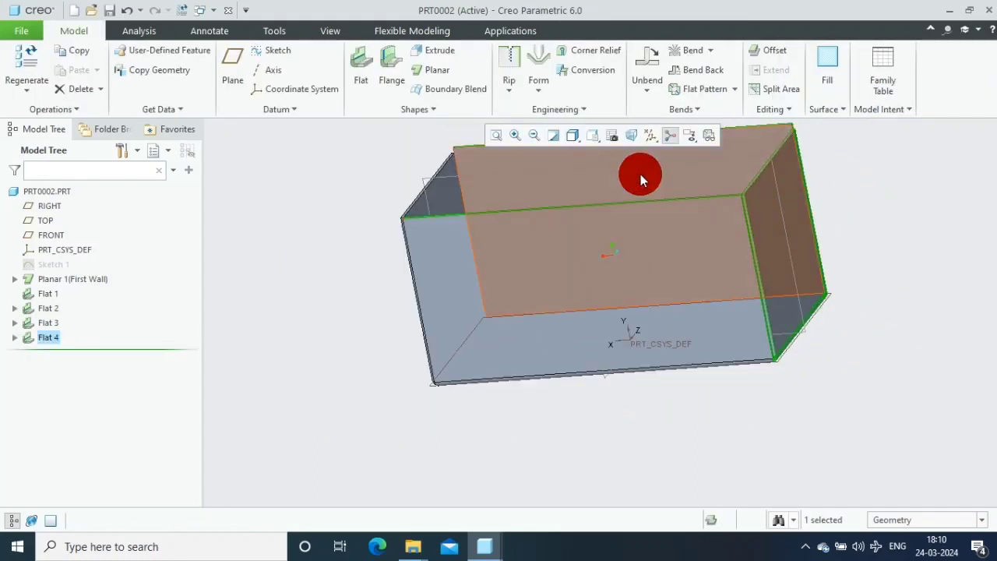
Change the back wall's 206.00 dimension to 200 and regenerate the part
click(653, 193)
double_click(654, 193)
scroll(653, 195, up, 2)
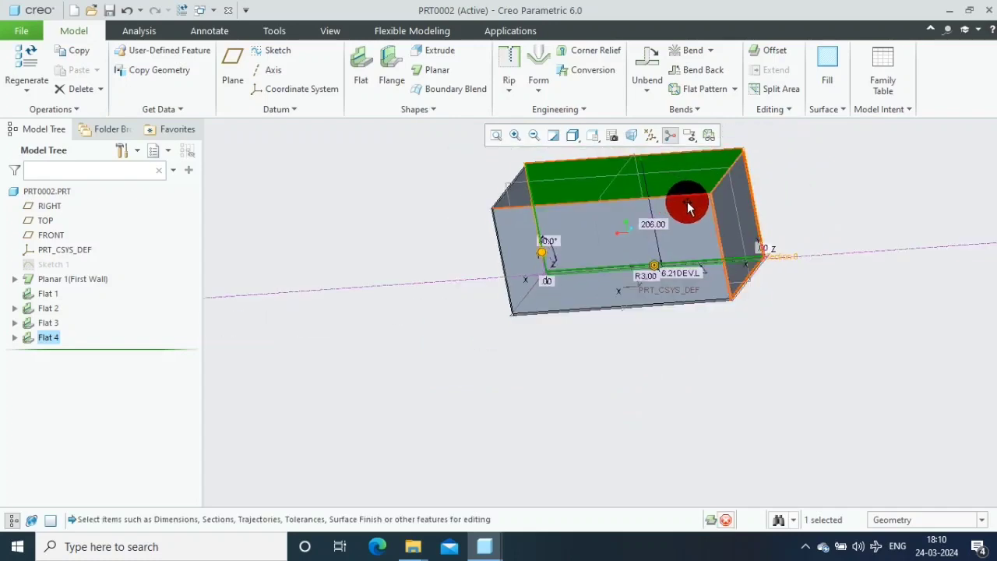
double_click(655, 226)
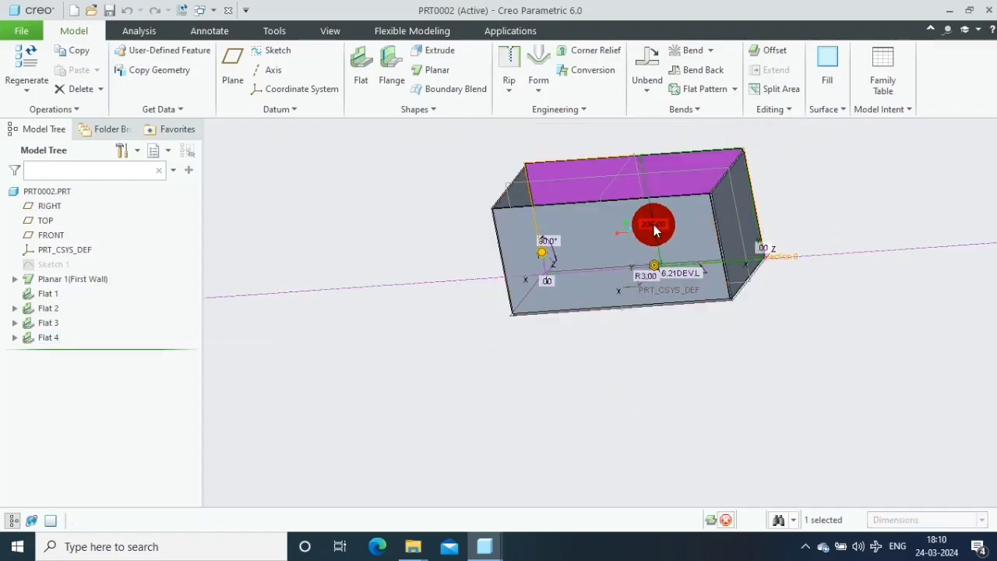
text(200)
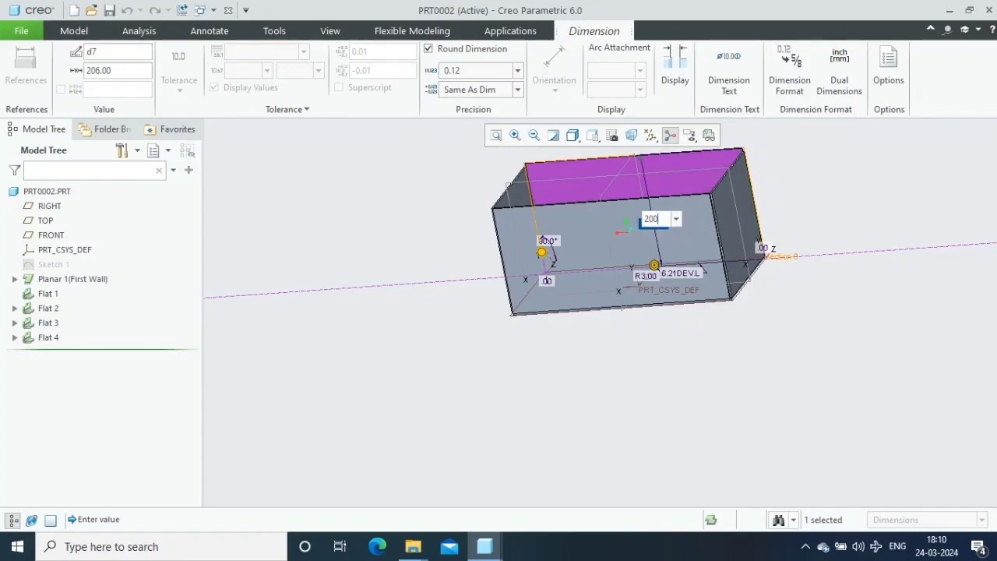
click(717, 151)
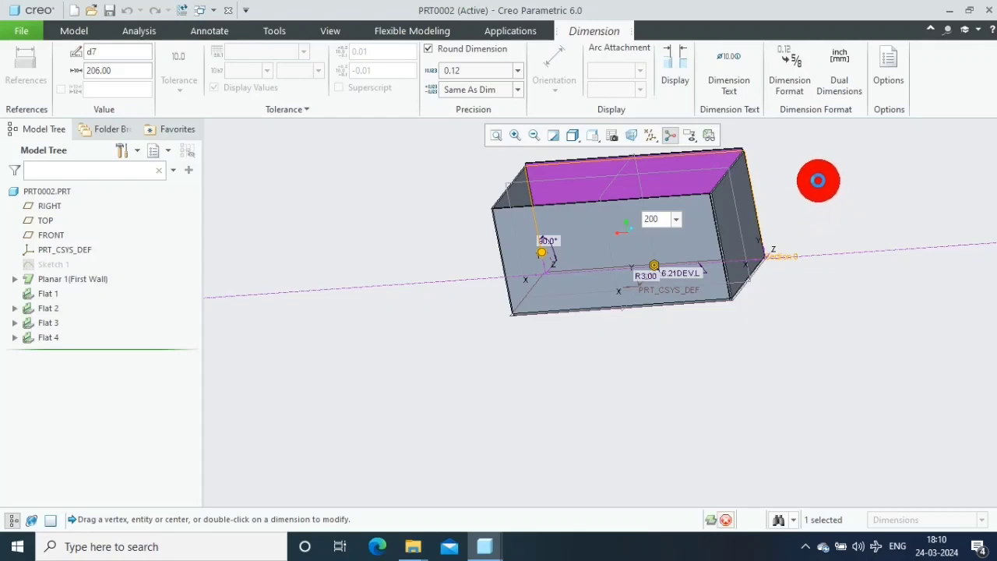
scroll(797, 167, down, 2)
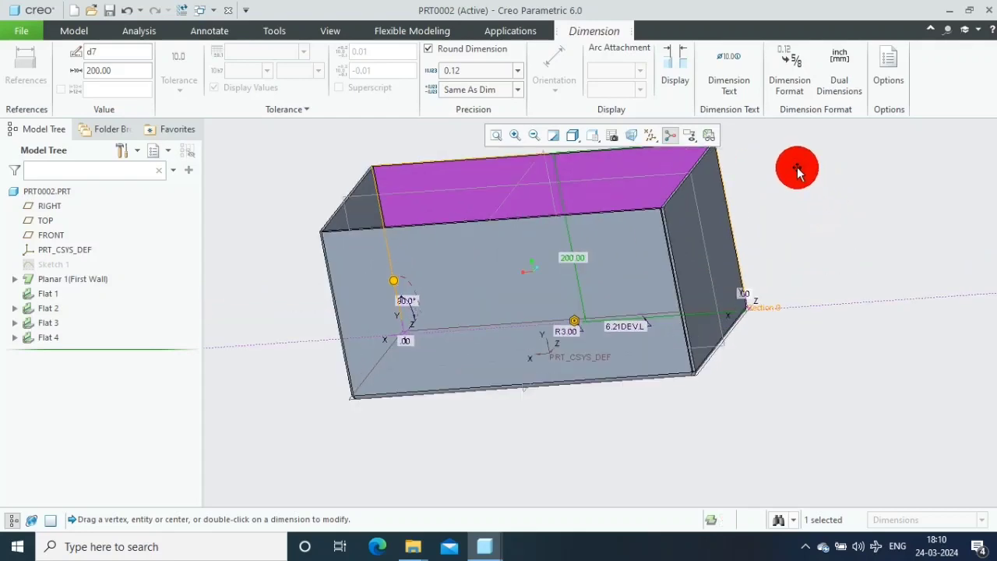
middle_click(530, 60)
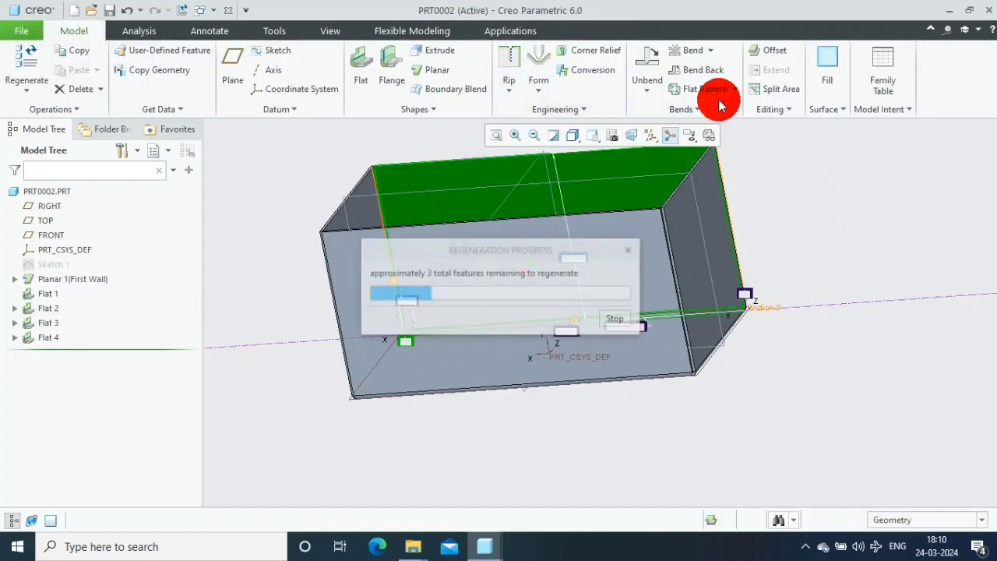
click(814, 225)
middle_drag(812, 222, 743, 164)
Add a 100-long lid flap at 90° on the right wall's top edge
scroll(744, 165, down, 2)
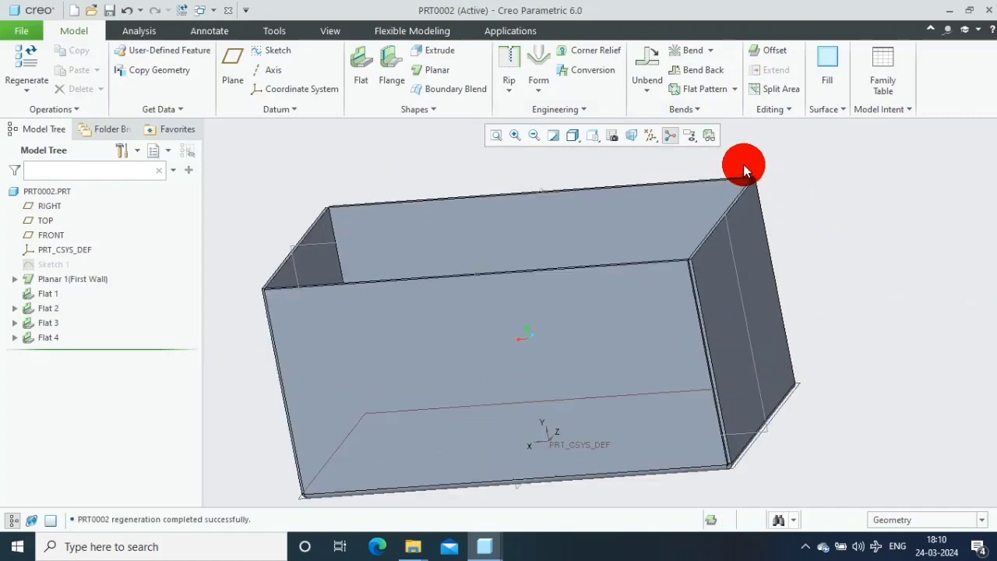
click(359, 69)
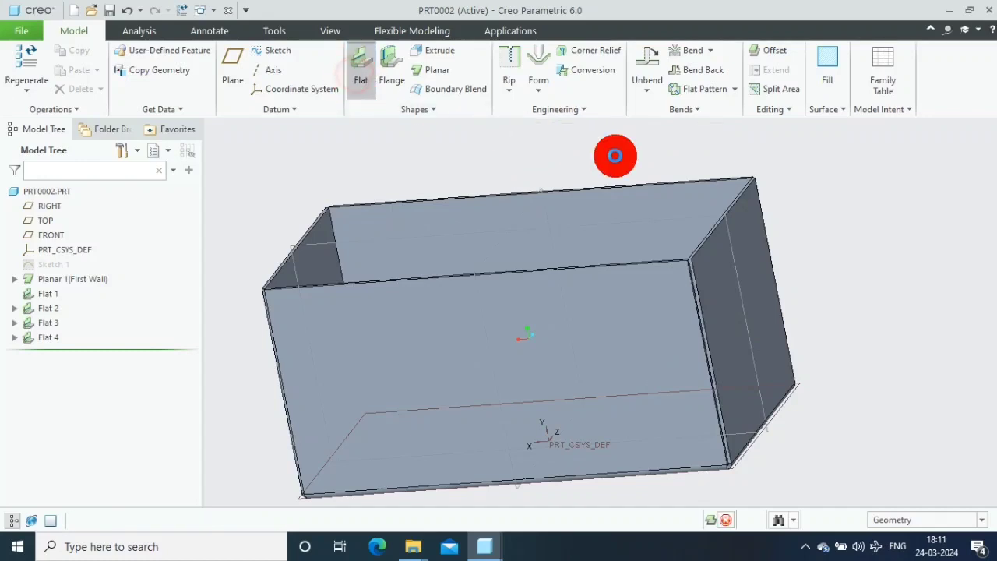
click(735, 197)
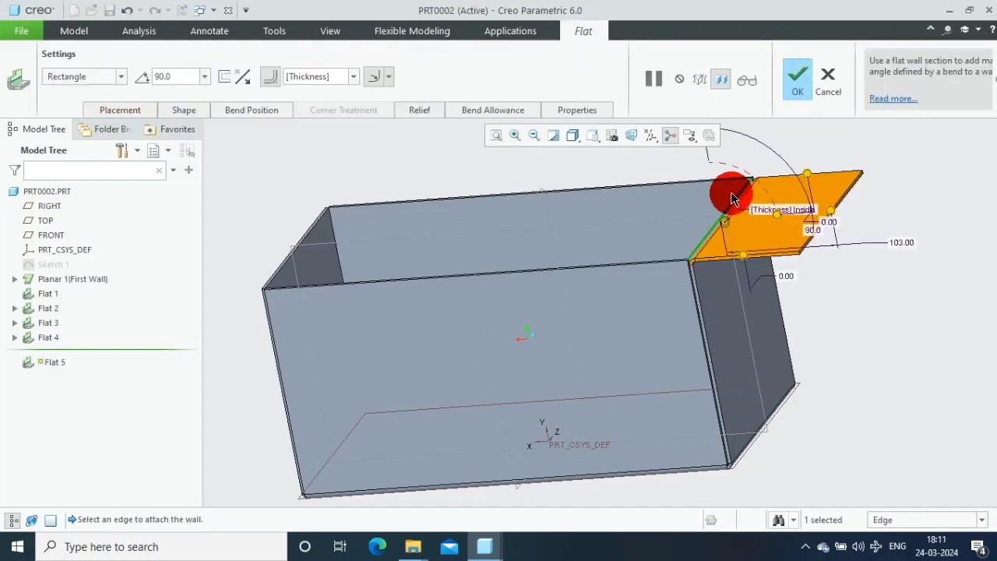
double_click(897, 242)
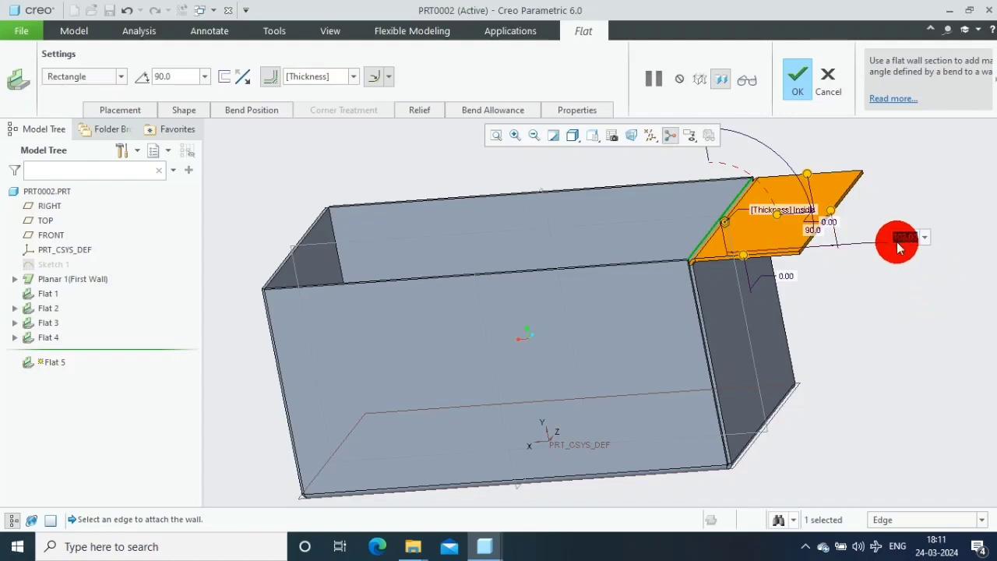
text(00)
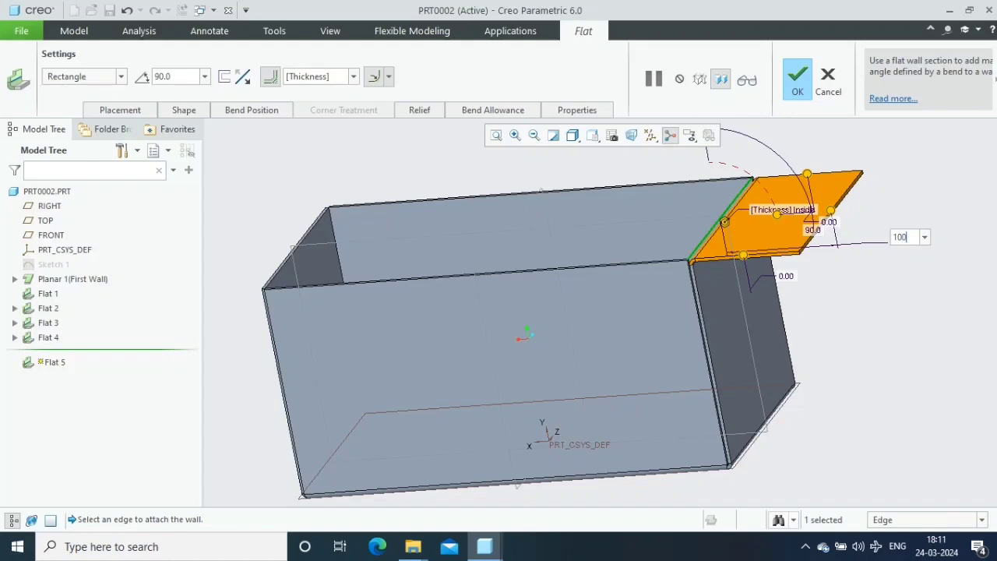
key(Return)
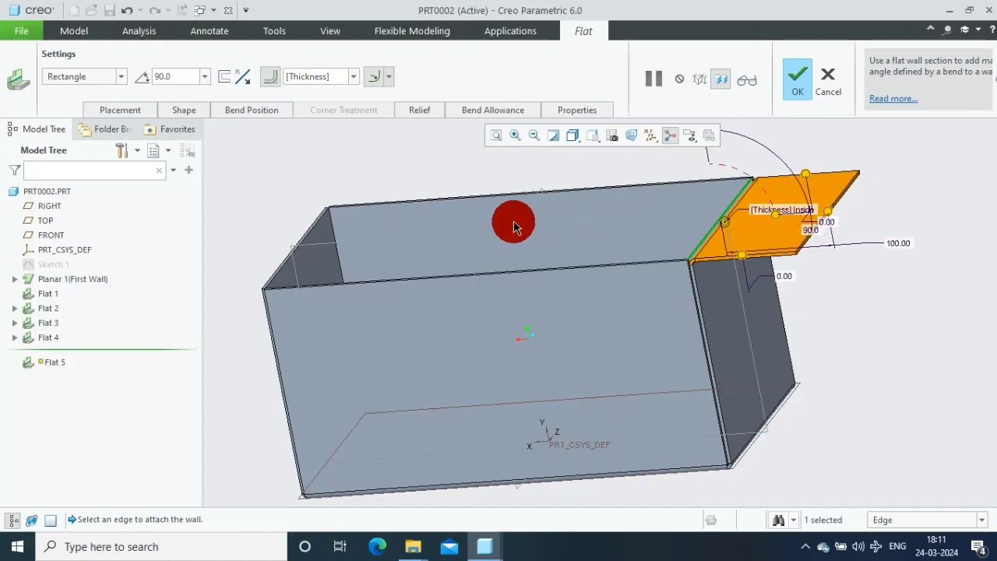
click(797, 77)
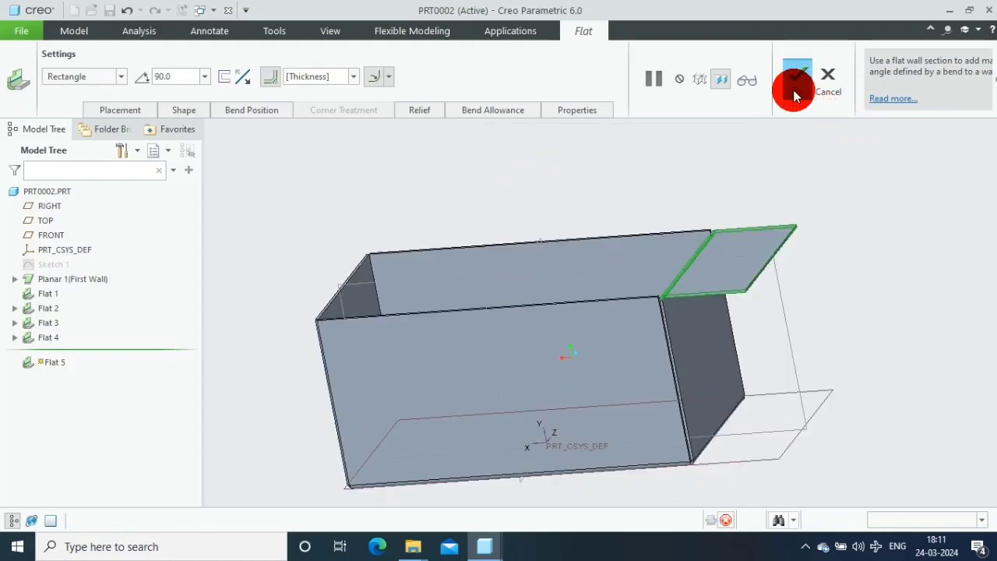
Add a matching 100-long lid flap on the left wall's top edge
key(f)
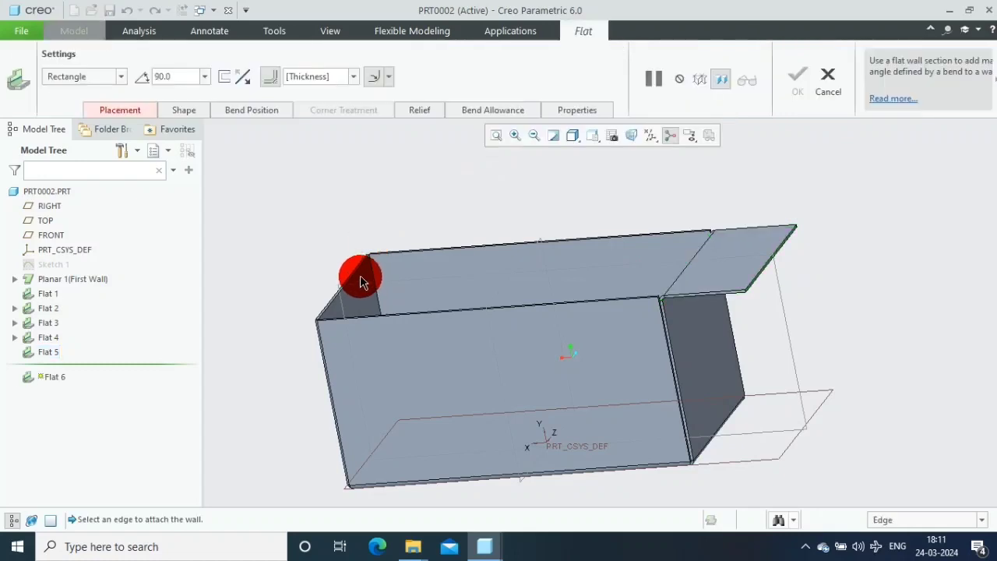
click(358, 254)
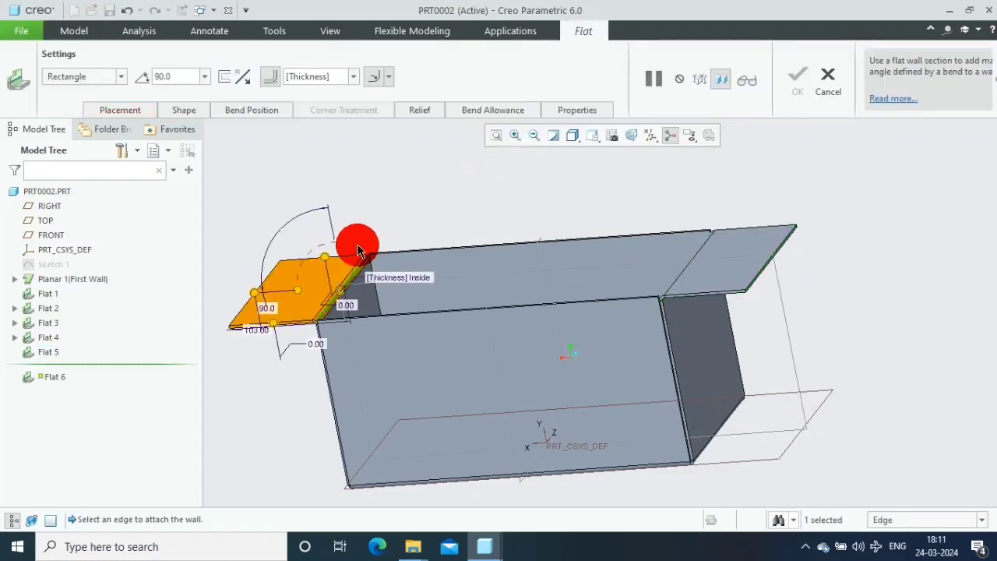
double_click(253, 328)
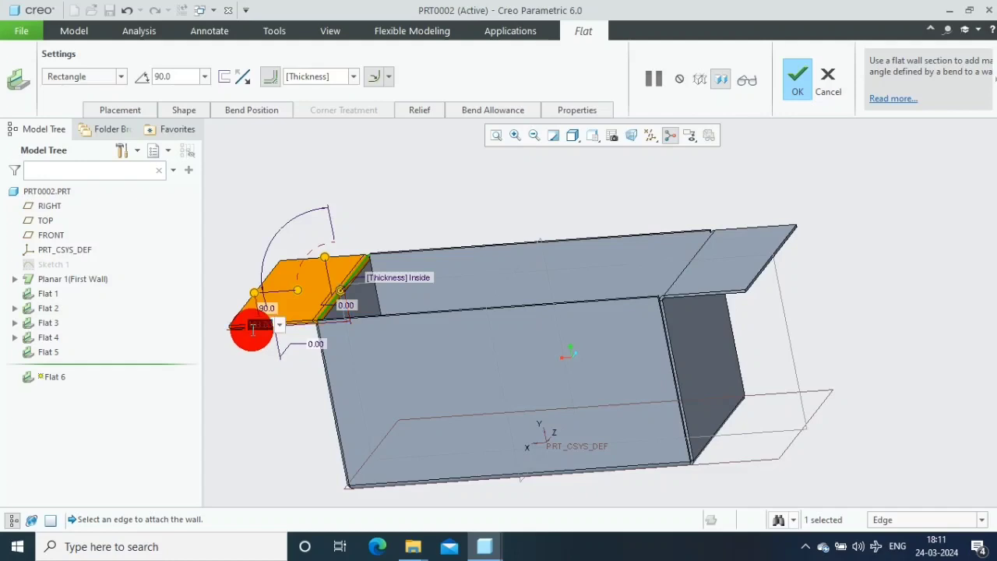
text(1)
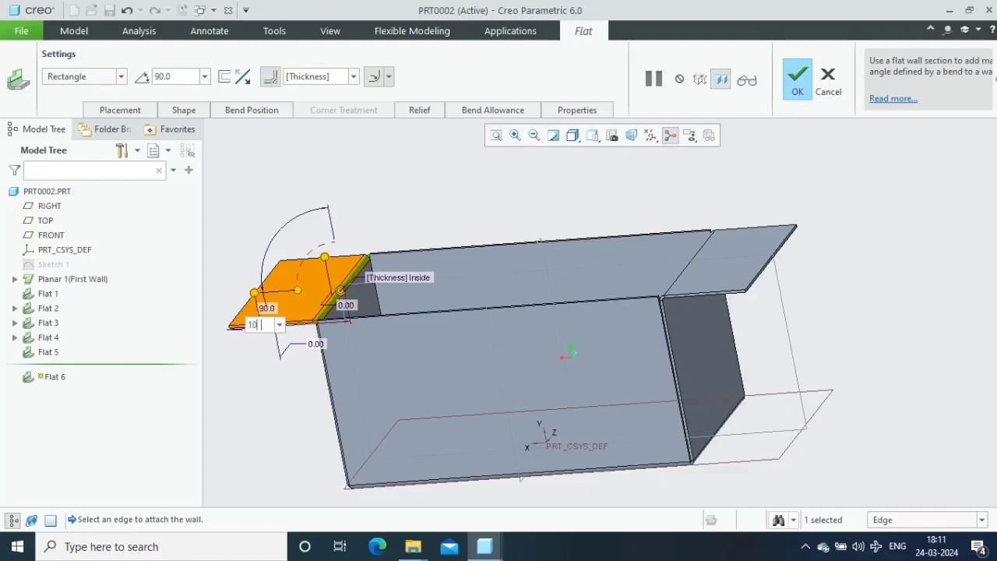
text(0)
click(563, 200)
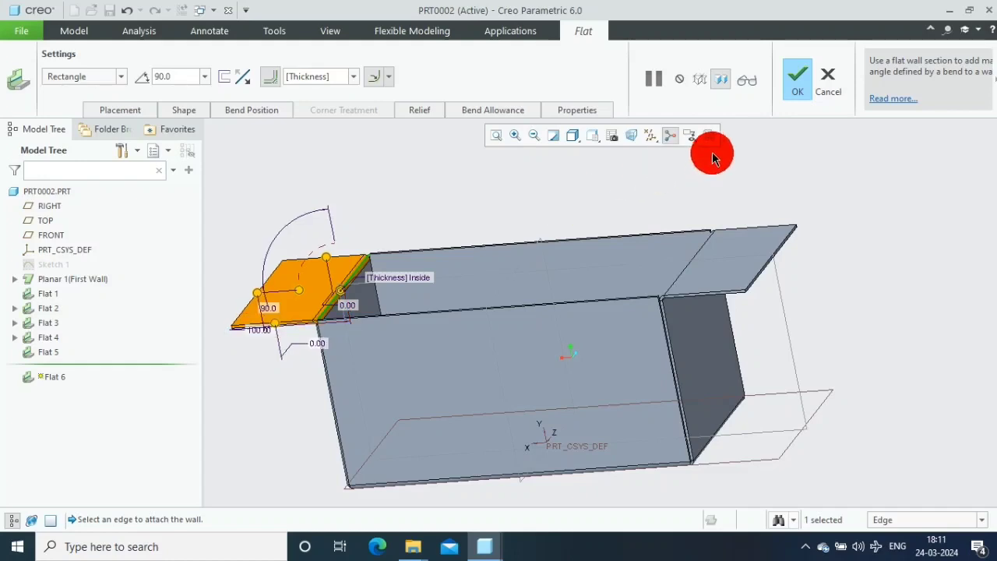
click(796, 107)
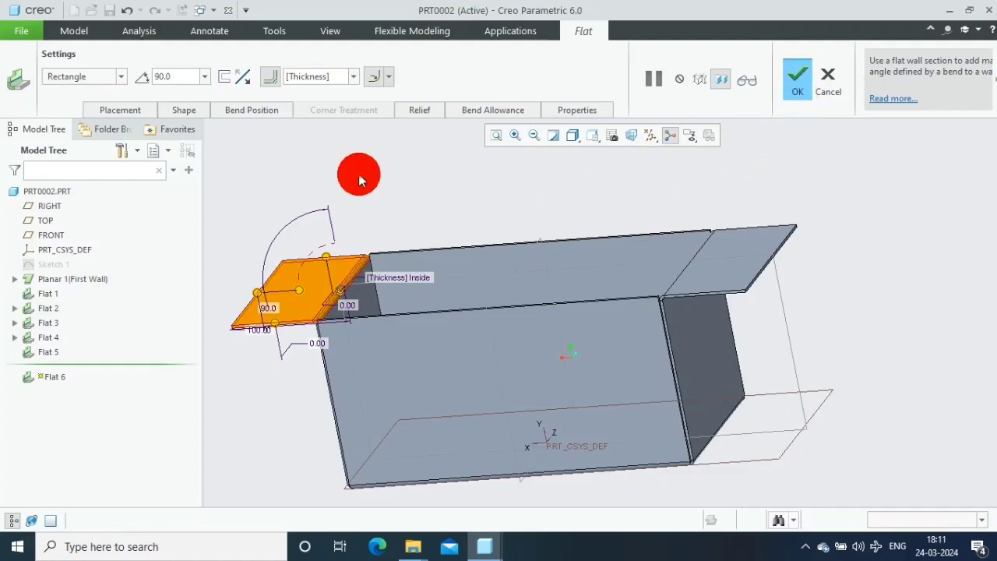
Add a front lid flap on the long top edge, shortening it from 203 to 97
click(356, 90)
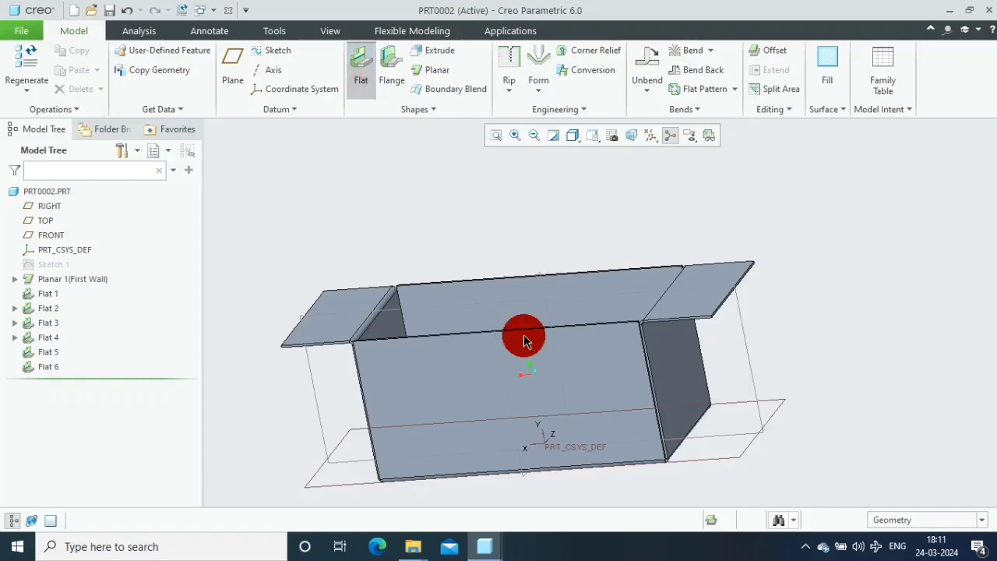
scroll(630, 274, down, 10)
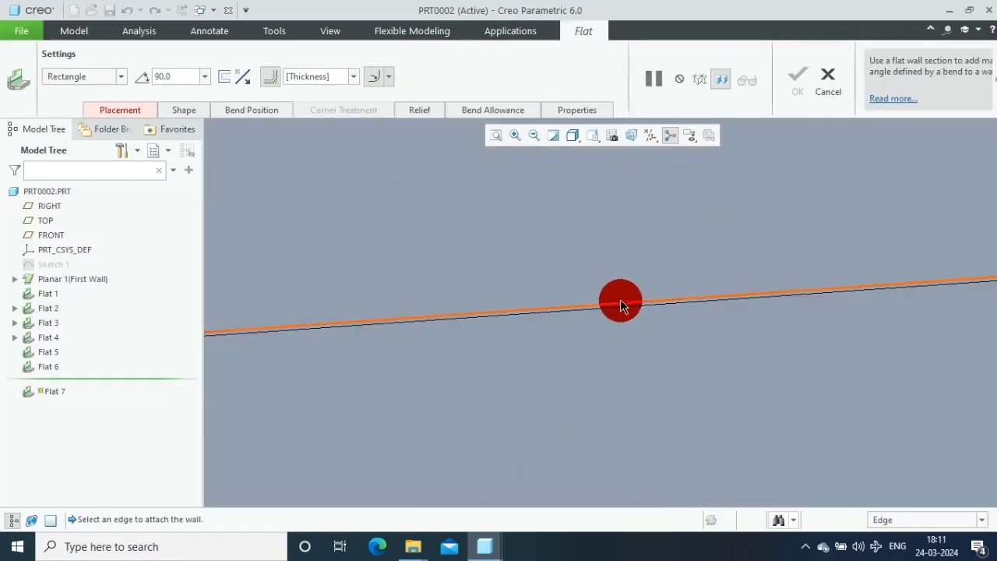
click(621, 300)
scroll(621, 301, up, 10)
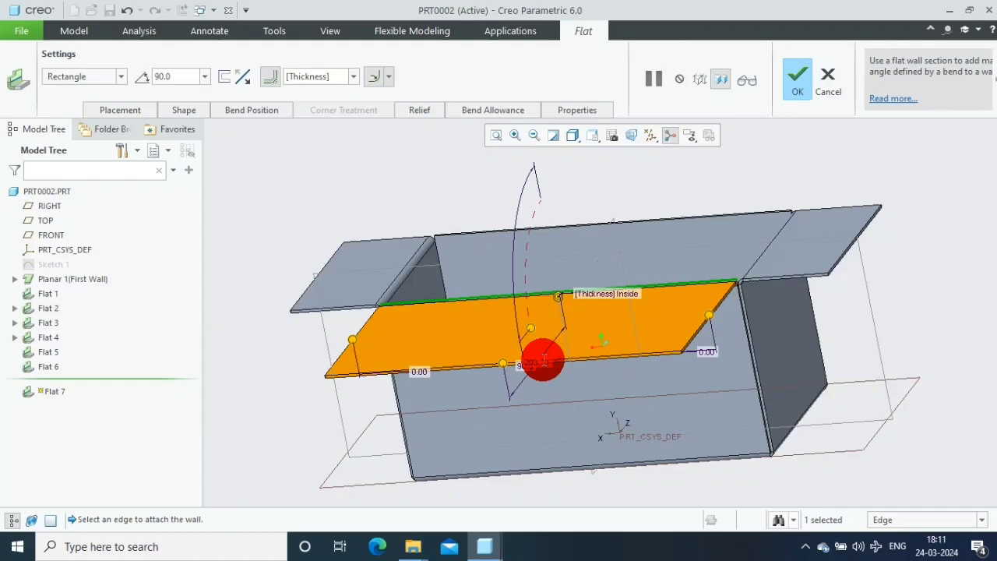
double_click(543, 361)
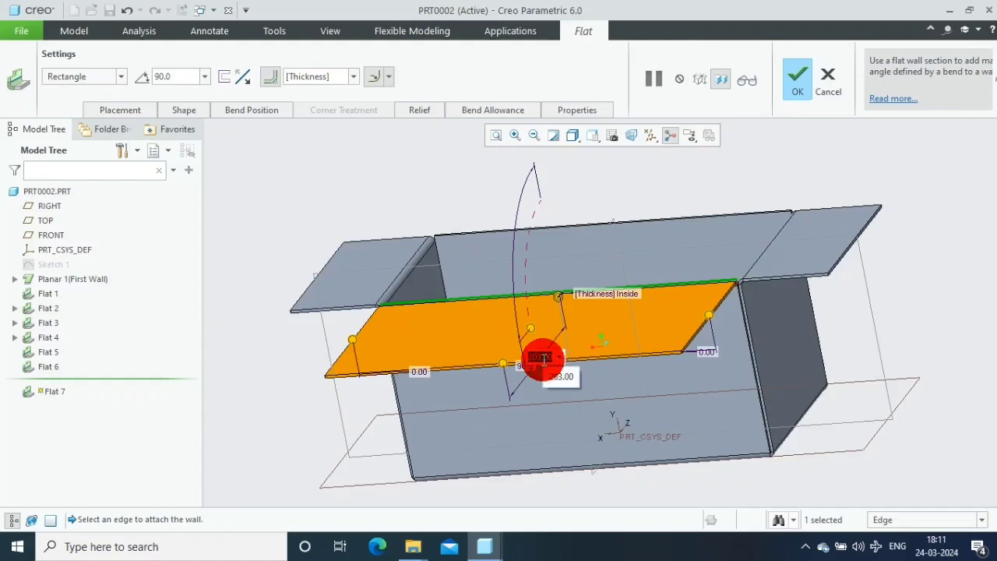
text(97)
key(Return)
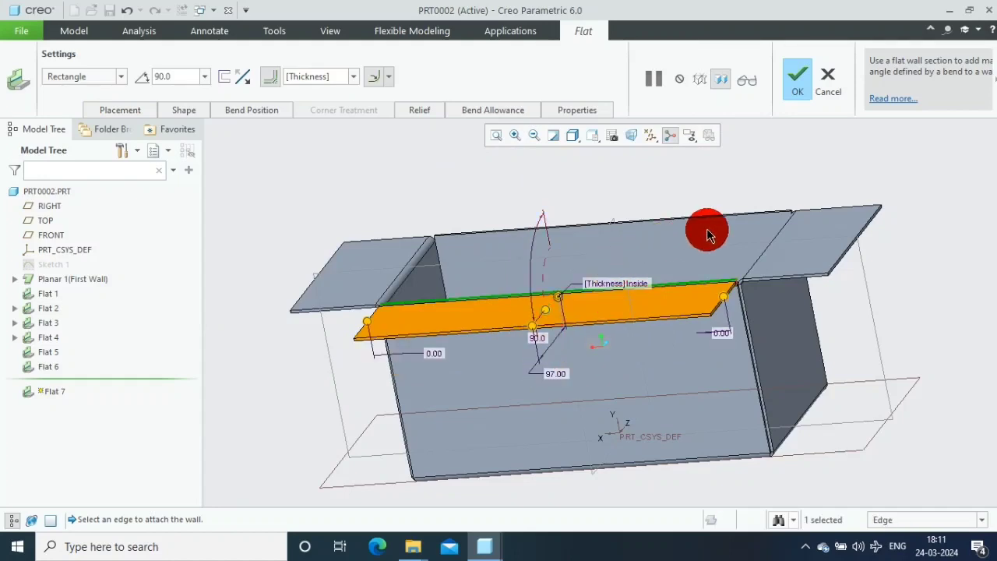
click(796, 78)
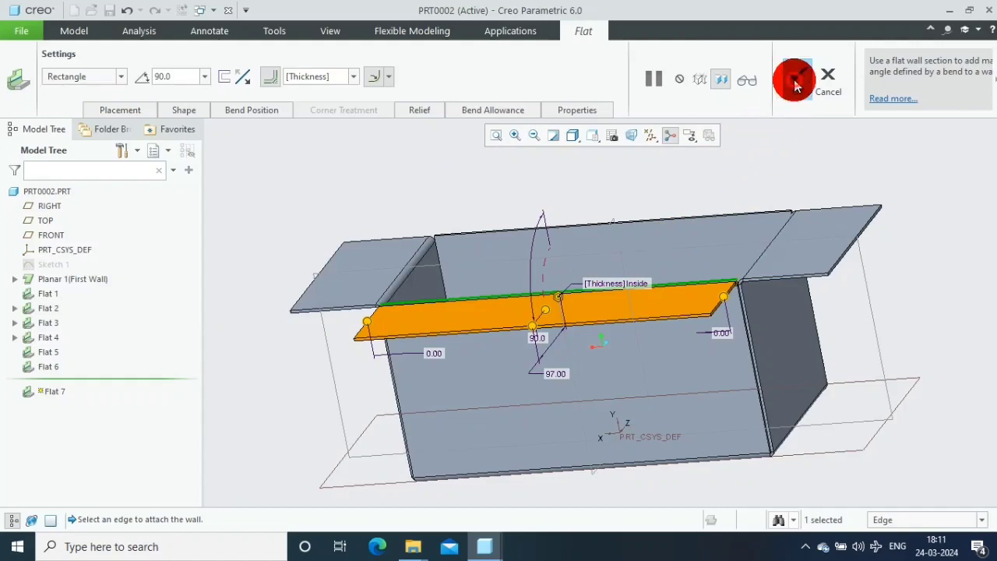
click(675, 187)
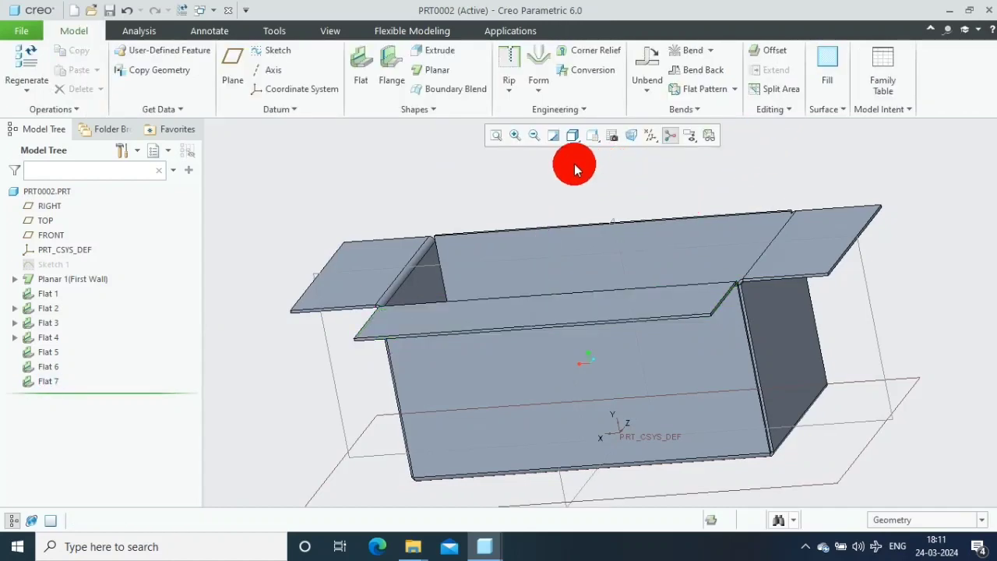
Add a 97-long back lid flap on the back top edge and return to standard orientation
click(371, 85)
click(545, 233)
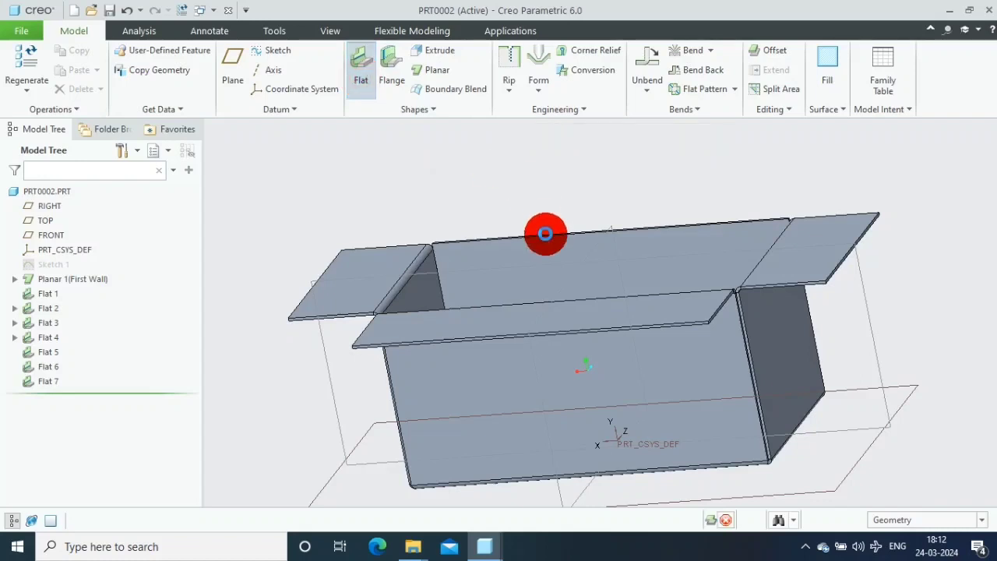
click(545, 235)
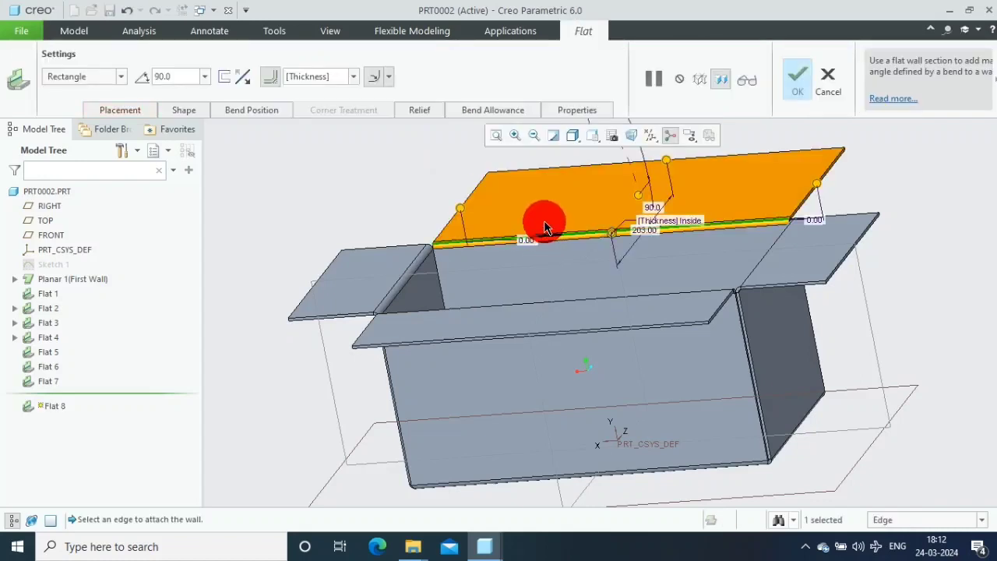
double_click(652, 220)
text(97)
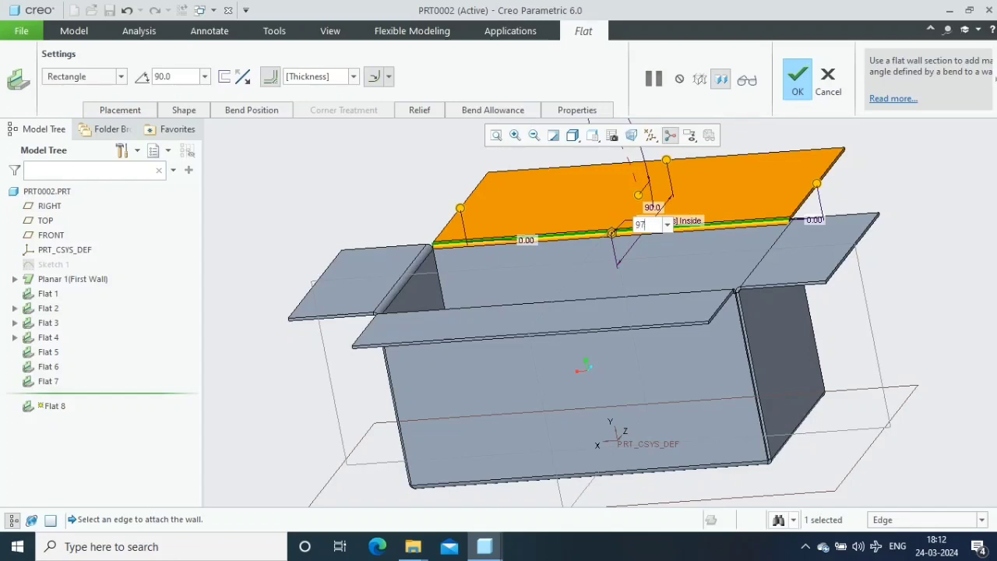
click(646, 229)
click(793, 84)
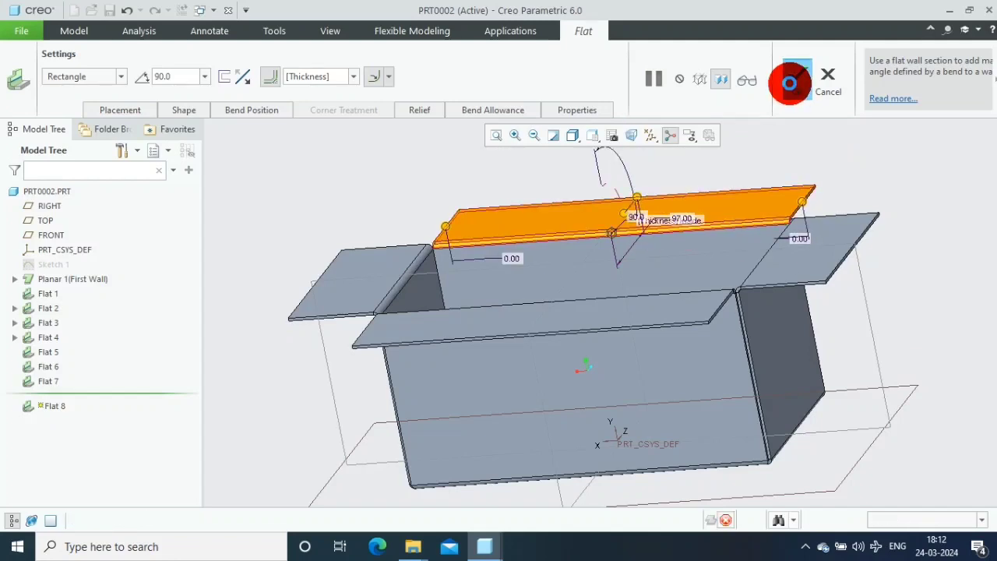
middle_drag(904, 224, 883, 278)
key(ctrl+d)
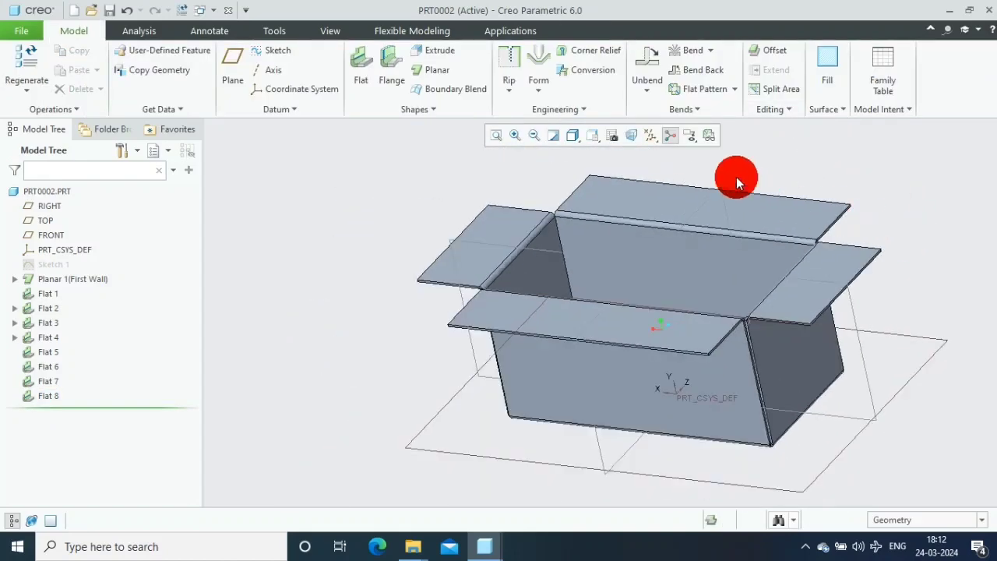
Hide all datum planes, axes and coordinate systems using the datum display filter
click(650, 137)
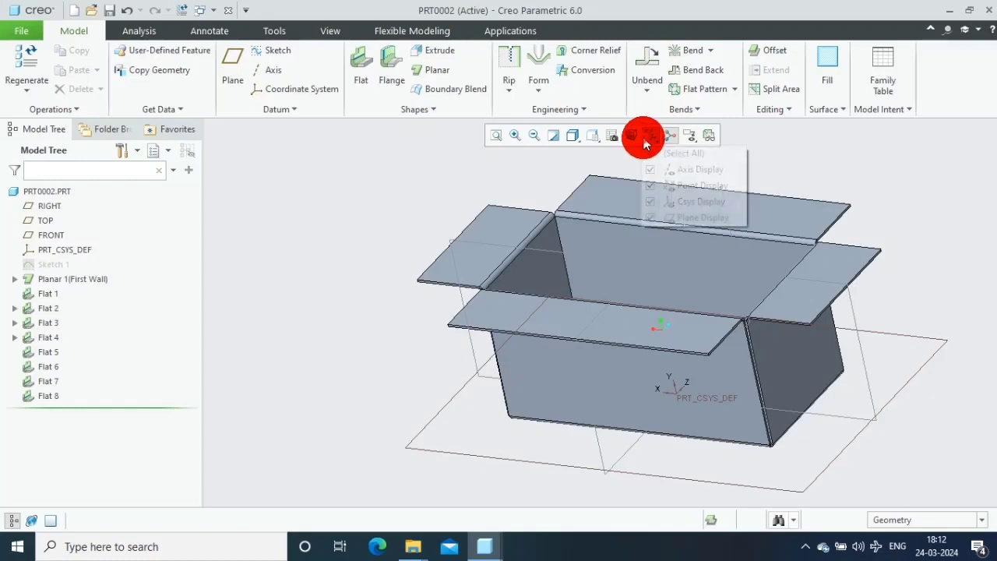
click(662, 159)
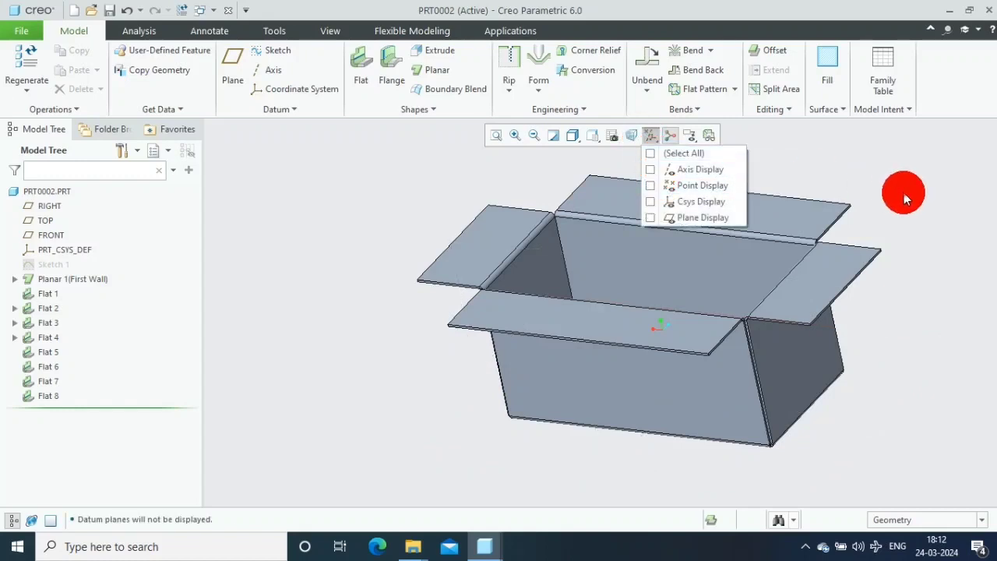
click(72, 279)
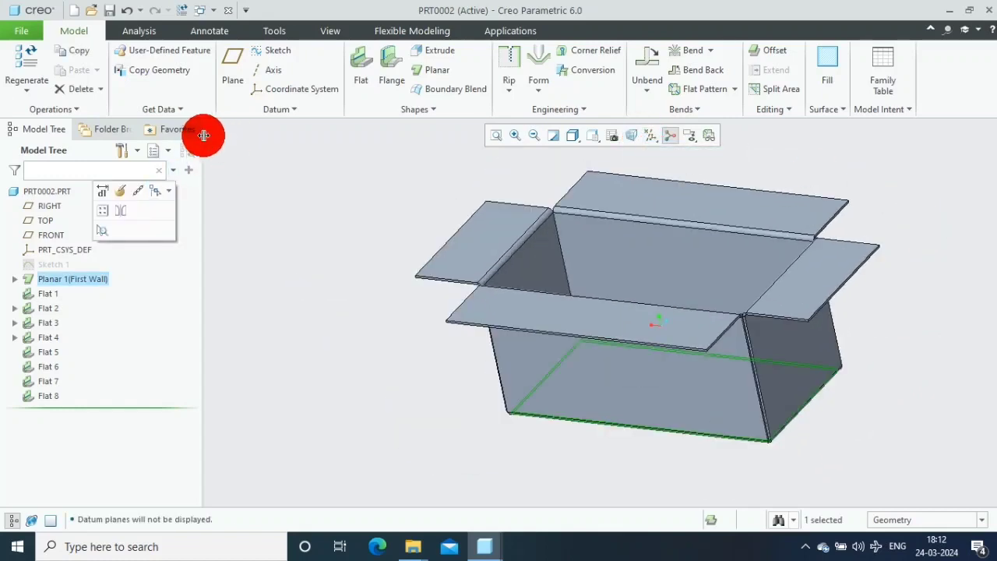
Box-select the whole sheetmetal box, apply the yellow appearance, and reset to the default orientation
click(340, 31)
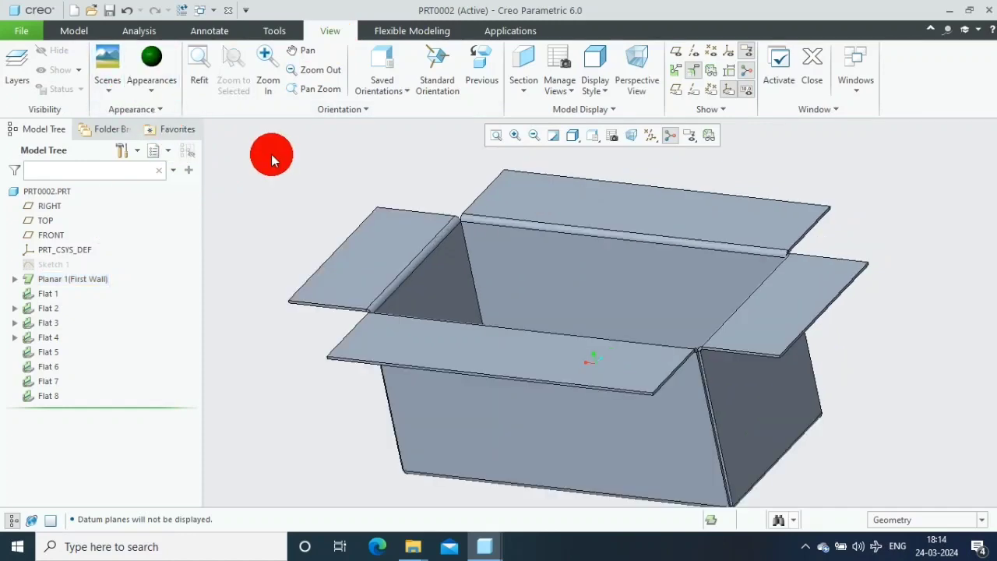
drag(271, 154, 836, 503)
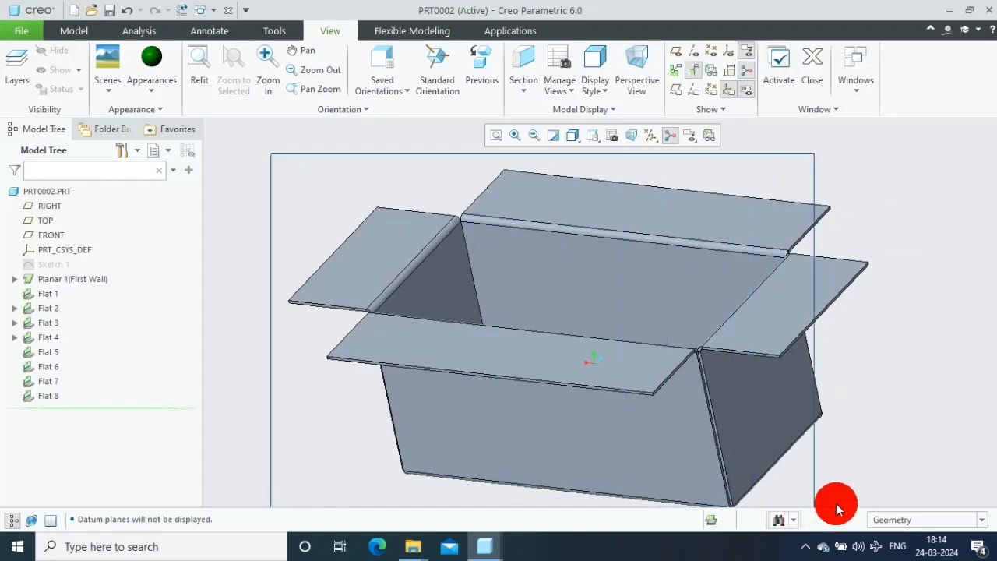
drag(836, 504, 909, 508)
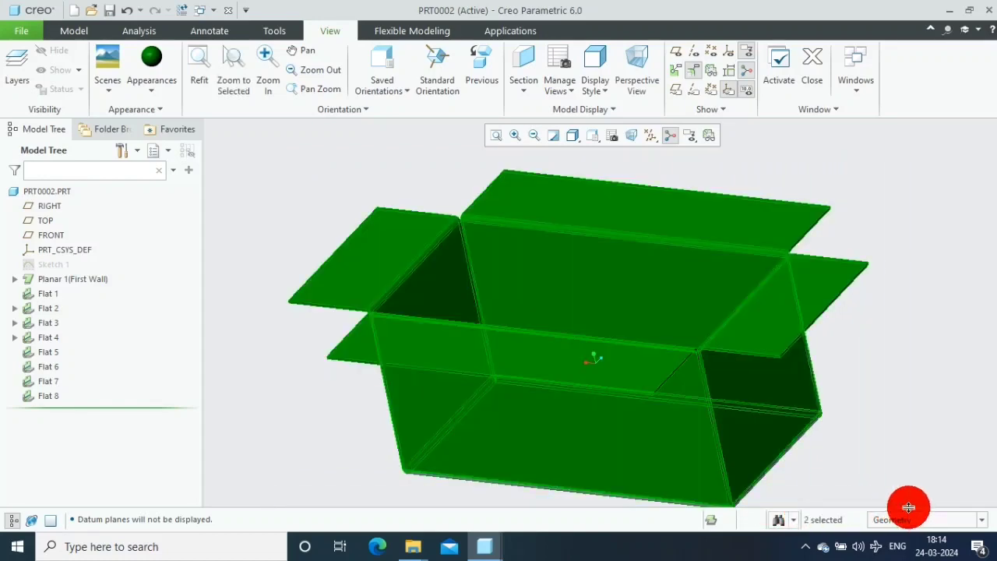
click(155, 97)
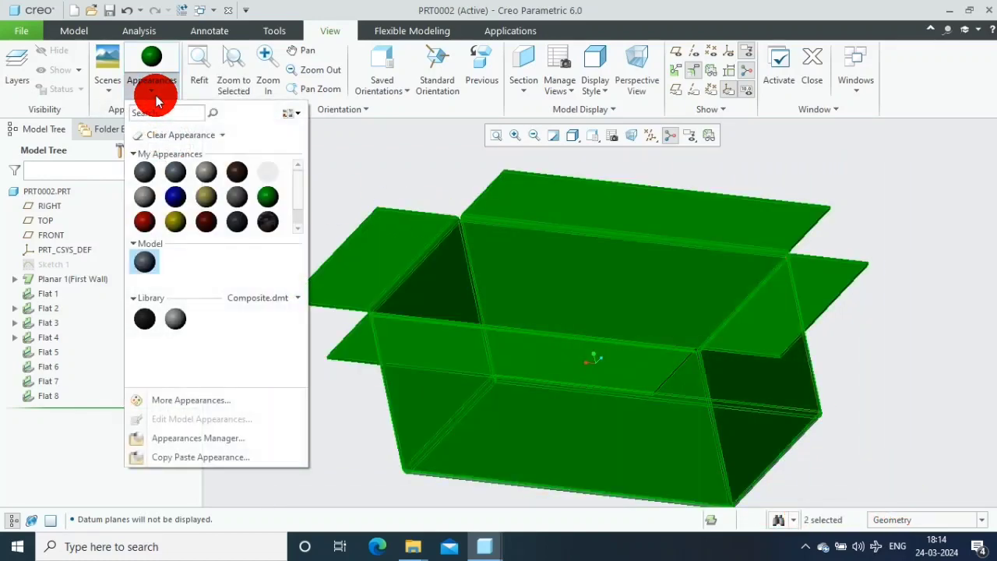
click(206, 201)
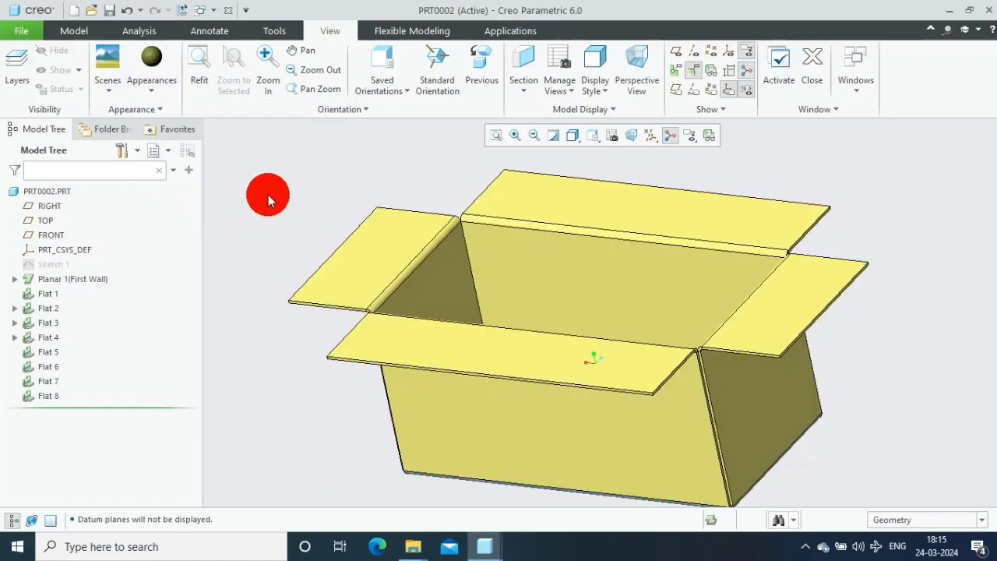
key(ctrl+d)
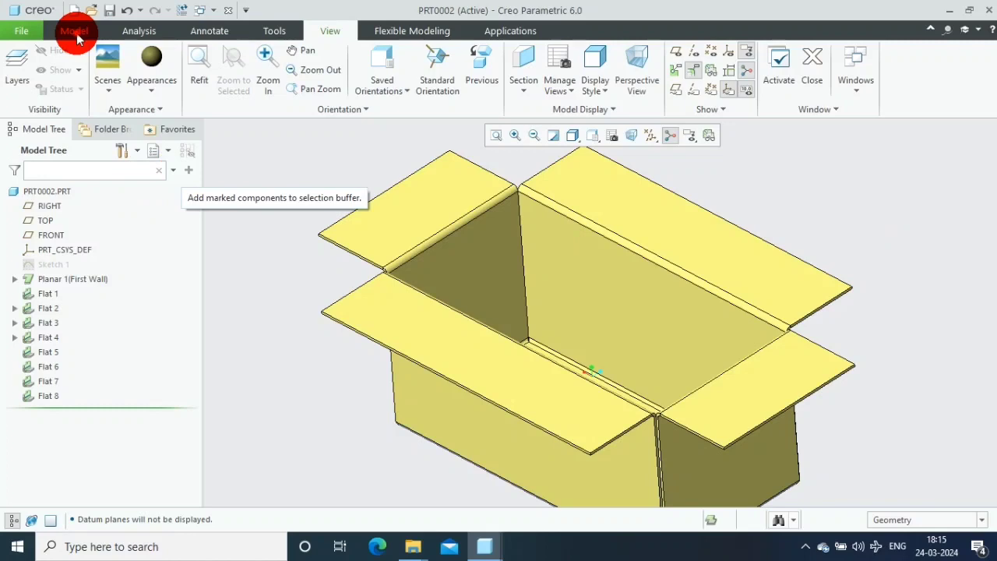
Create Flat Pattern 1 with the base face fixed, unfolding the box into a cross-shaped blank
click(76, 36)
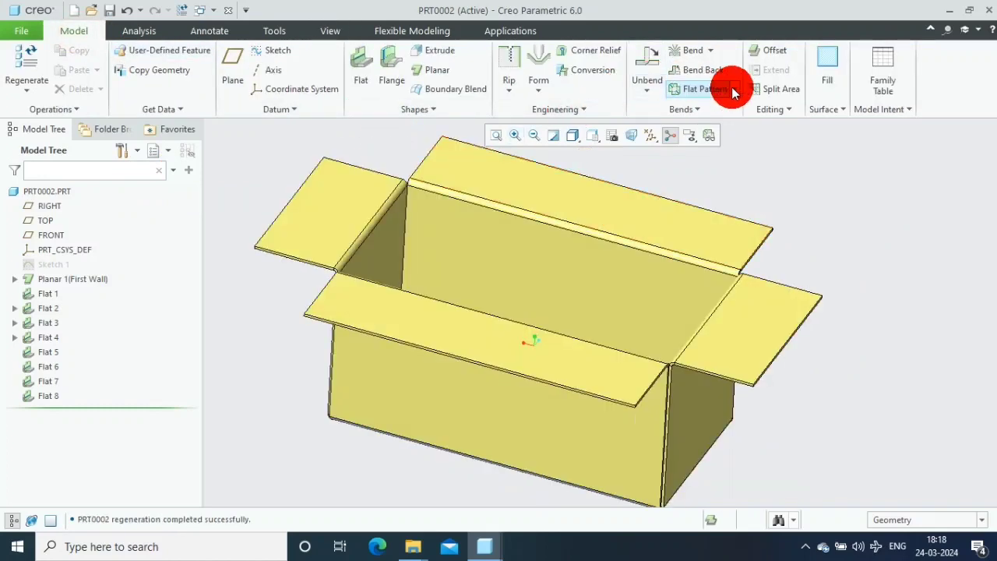
click(737, 90)
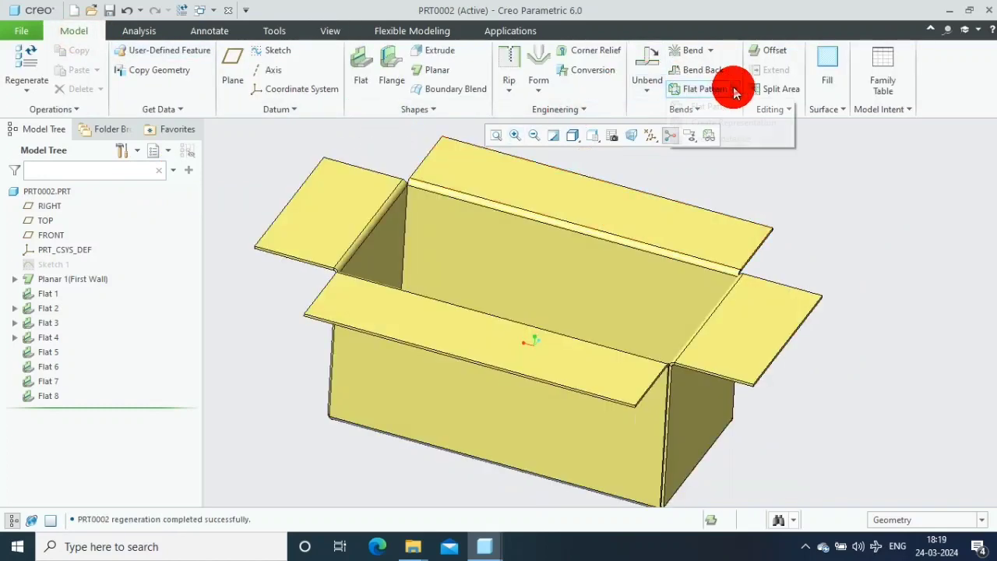
click(722, 104)
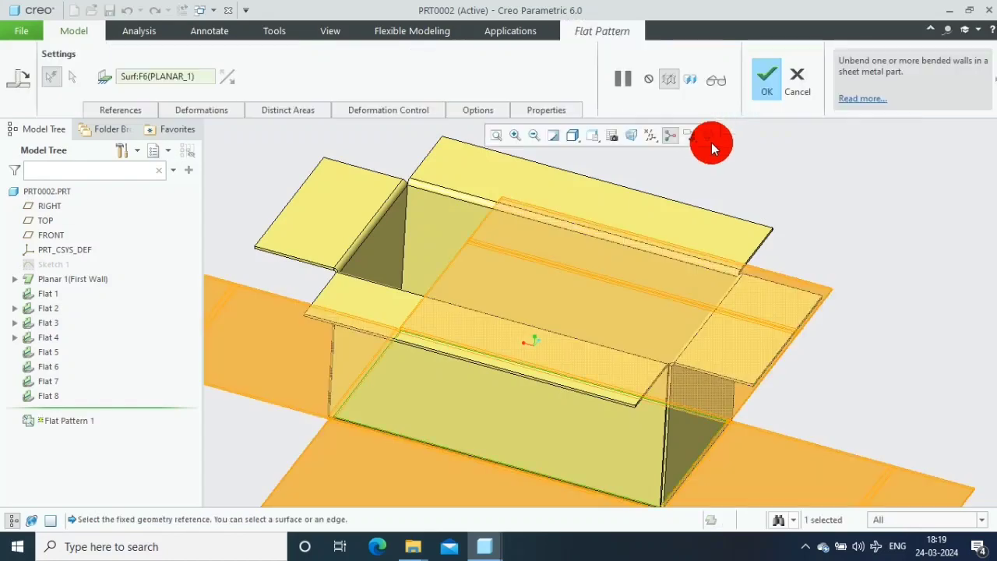
mouse_move(711, 143)
middle_down()
mouse_move(817, 325)
mouse_move(329, 144)
middle_up()
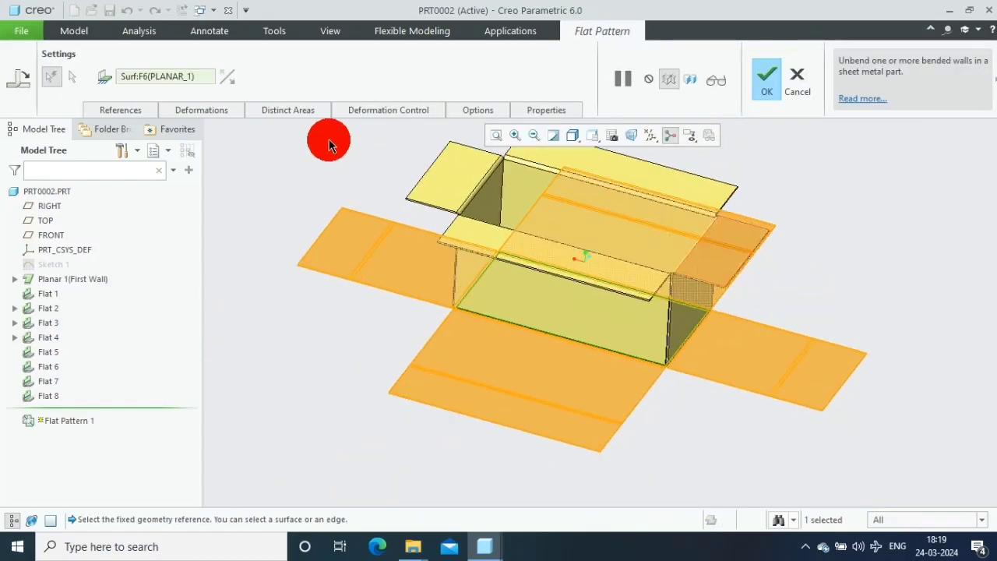
right_click(187, 76)
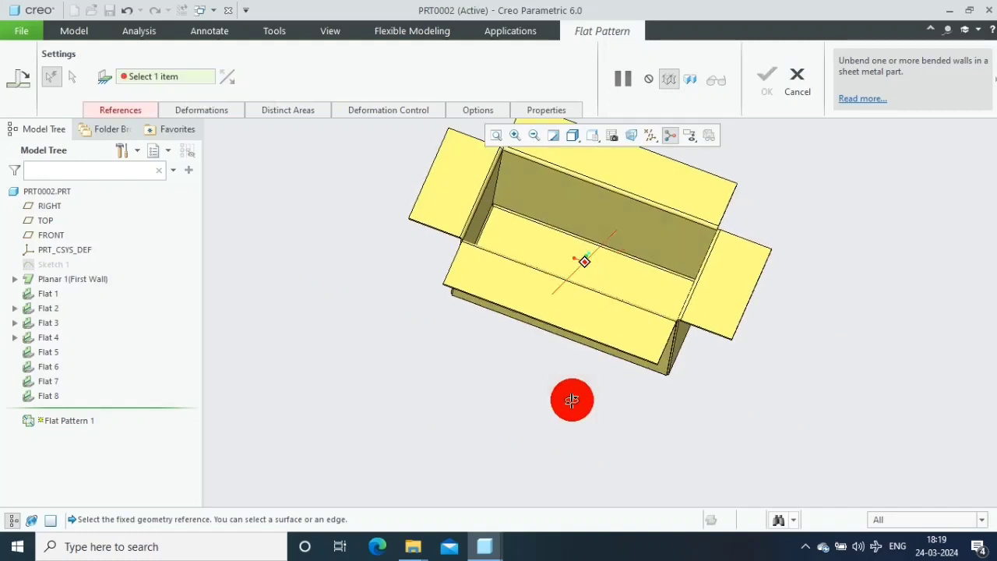
middle_drag(551, 249, 792, 226)
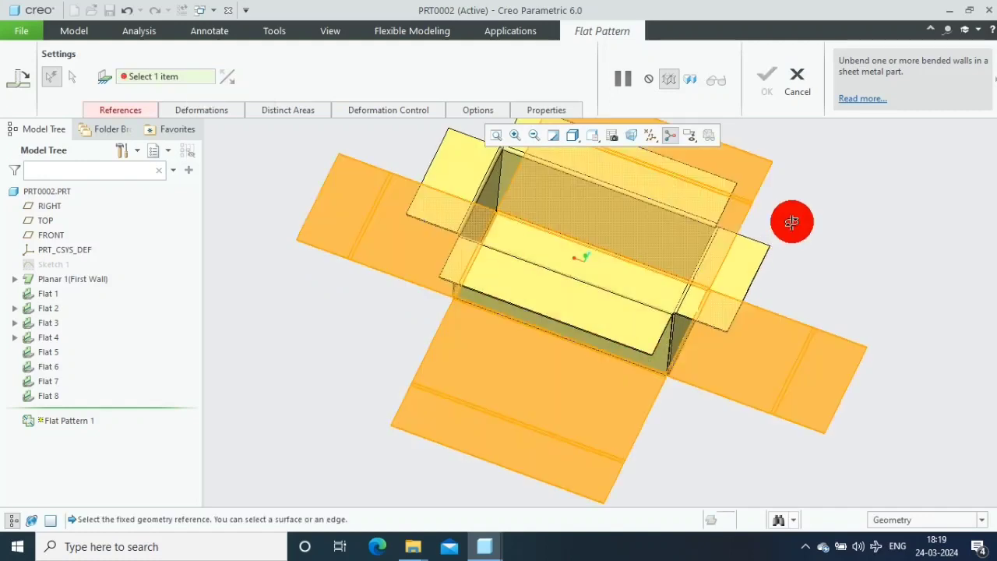
click(792, 222)
click(768, 78)
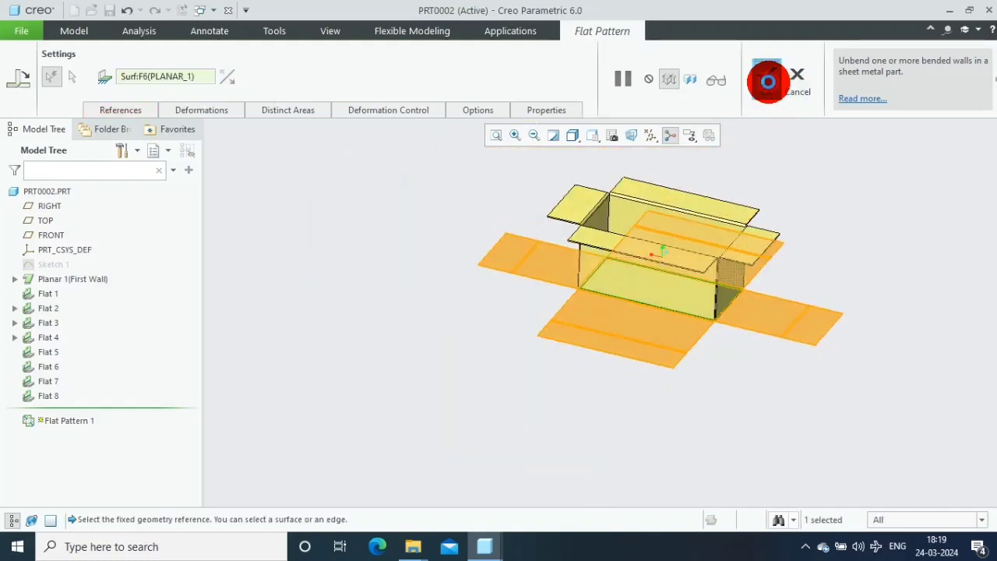
click(642, 91)
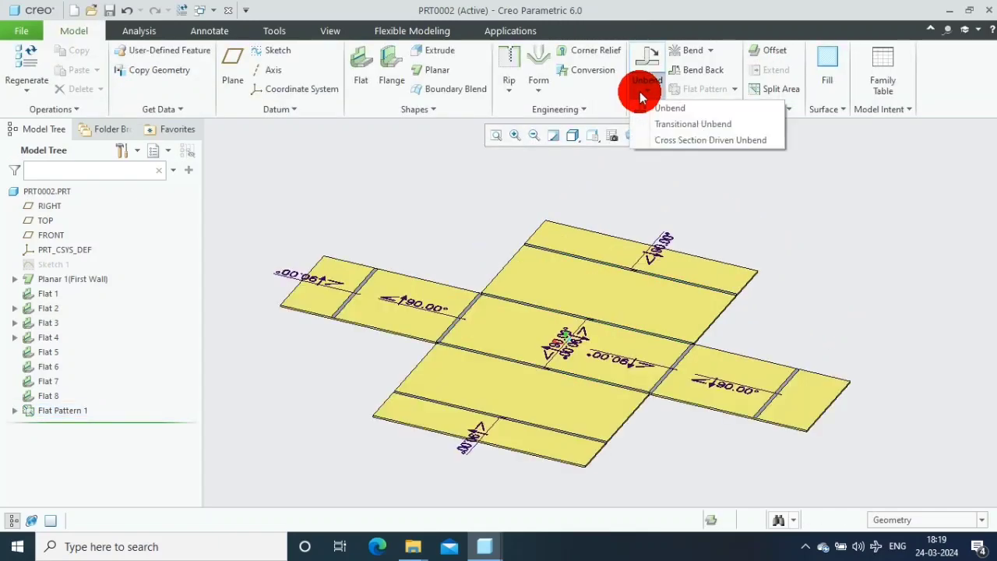
Add Unbend 1 with the base face fixed, then view the flat cross blank with its 90° bend labels
click(659, 109)
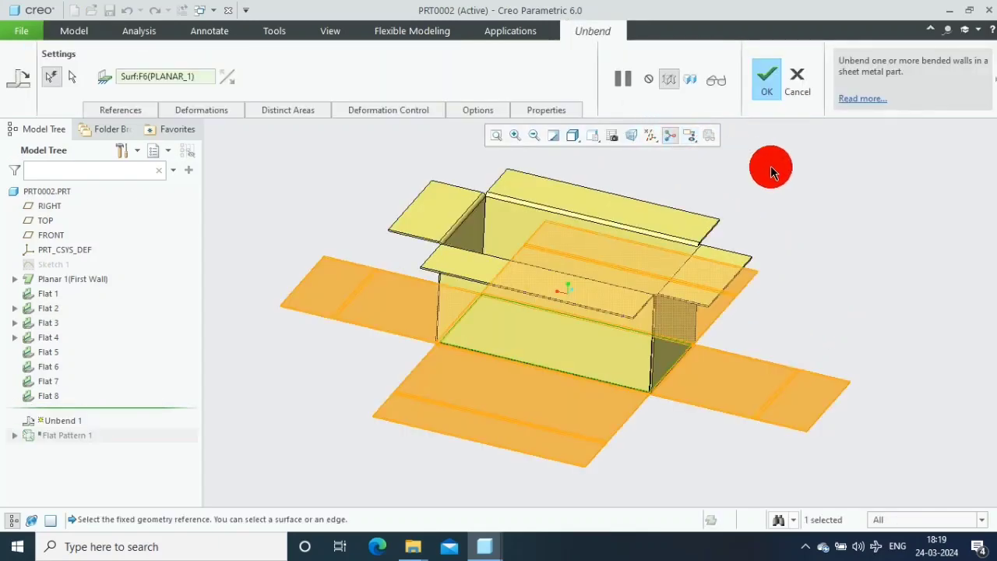
mouse_move(800, 317)
middle_down()
mouse_move(797, 273)
mouse_move(794, 300)
mouse_move(768, 314)
mouse_move(759, 290)
mouse_move(871, 289)
mouse_move(832, 227)
middle_up()
click(783, 93)
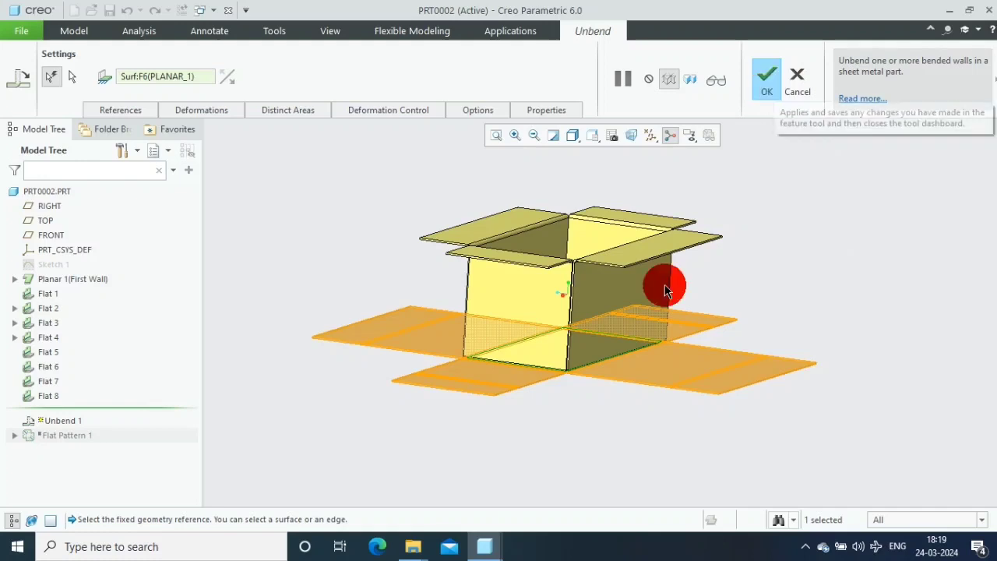
mouse_move(665, 291)
middle_down()
mouse_move(585, 273)
mouse_move(703, 288)
mouse_move(818, 254)
middle_up()
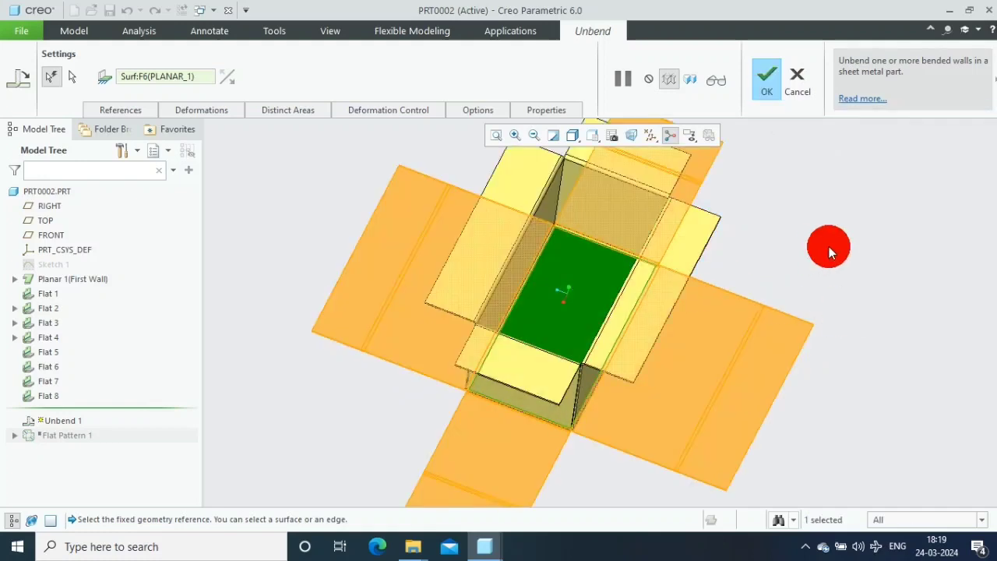
middle_click(829, 246)
middle_drag(875, 239, 860, 299)
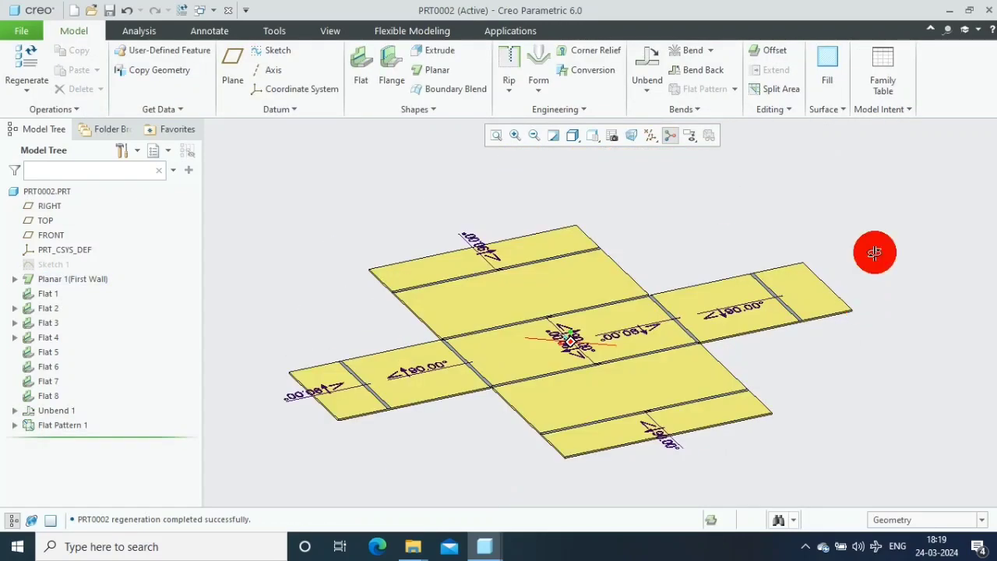
middle_drag(875, 252, 850, 238)
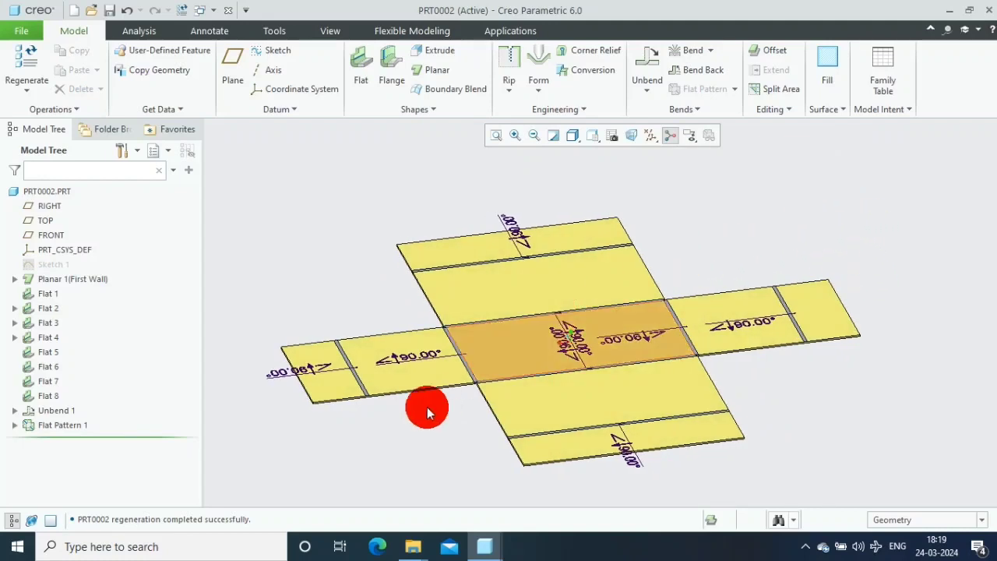
click(806, 550)
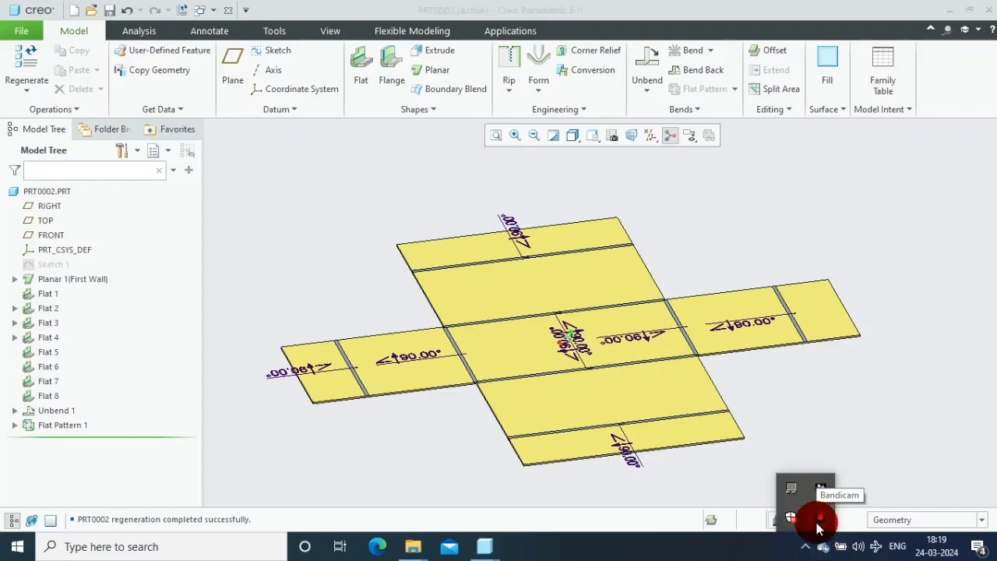